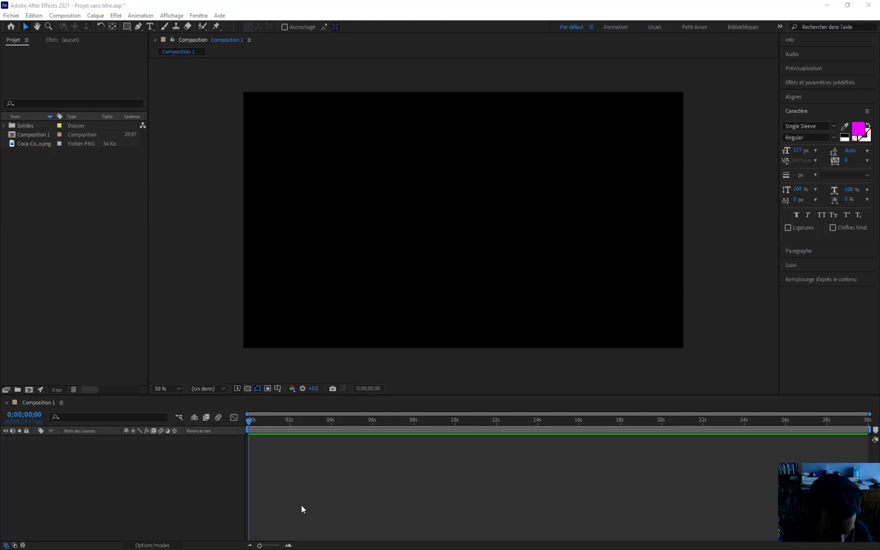
- Switch to the web browser, search Google for "video" and open the suggested Video Copilot website
{"action": "left_click", "coordinate": [279, 507]}
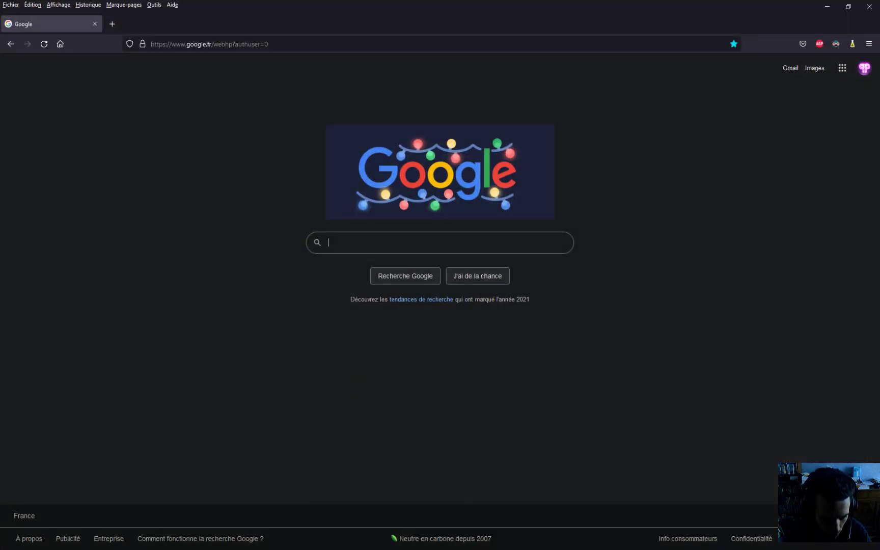
{"action": "left_click", "coordinate": [376, 241]}
{"action": "type", "text": "video"}
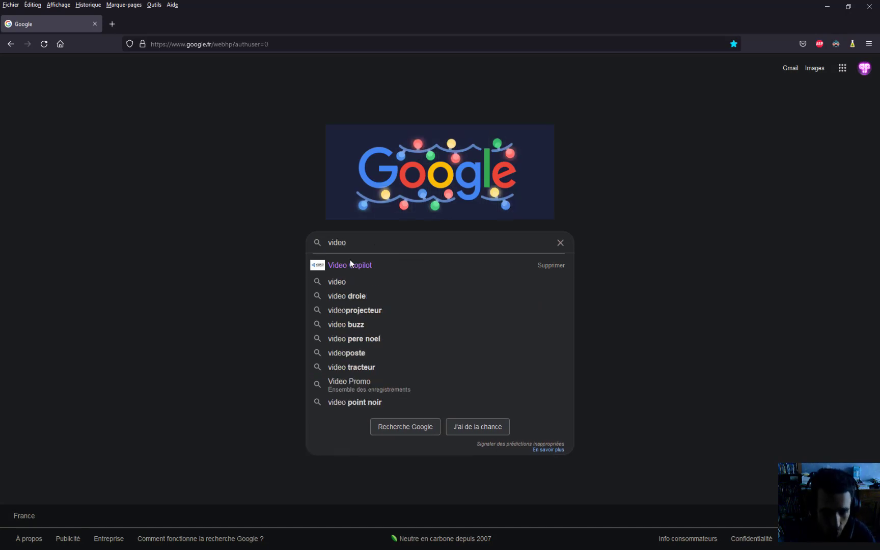
{"action": "left_click", "coordinate": [361, 263]}
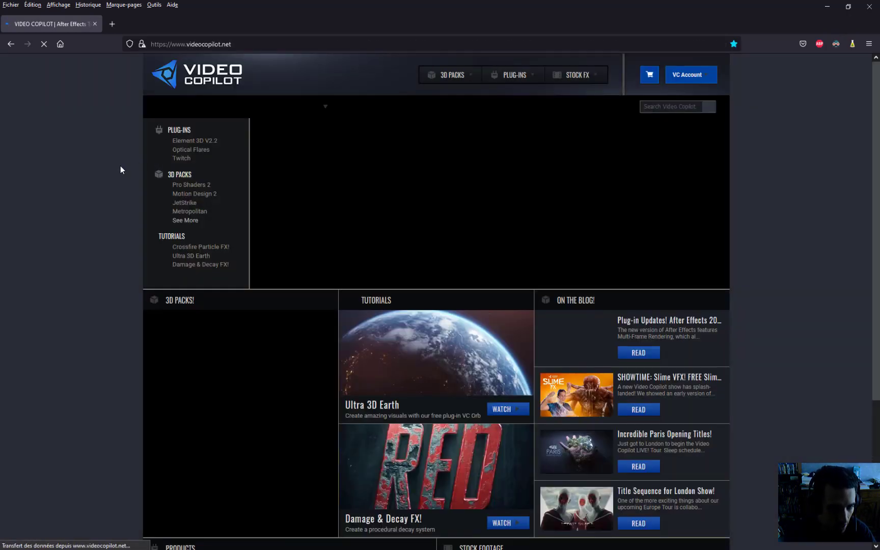
- Search the Video Copilot site for "saber" and open the Saber Plug-in tutorial page
{"action": "left_click", "coordinate": [644, 106]}
{"action": "type", "text": "saber"}
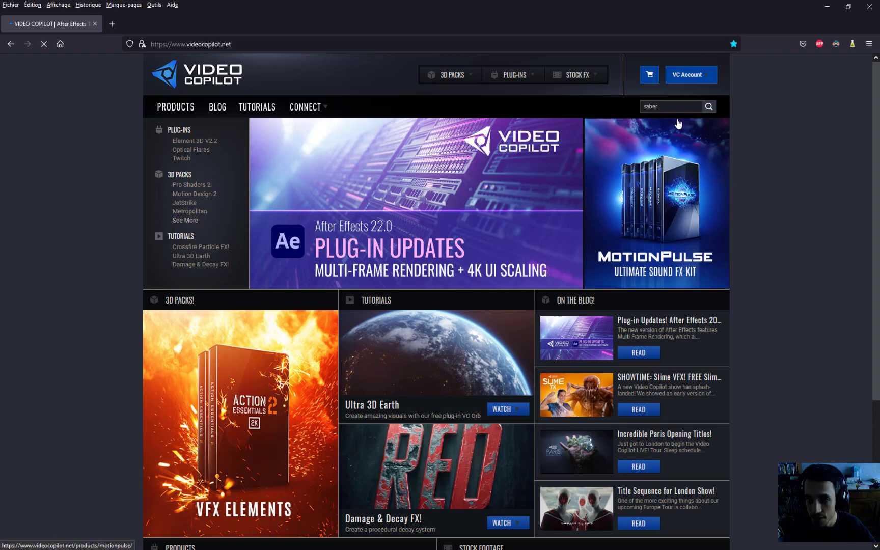
{"action": "left_click", "coordinate": [710, 108]}
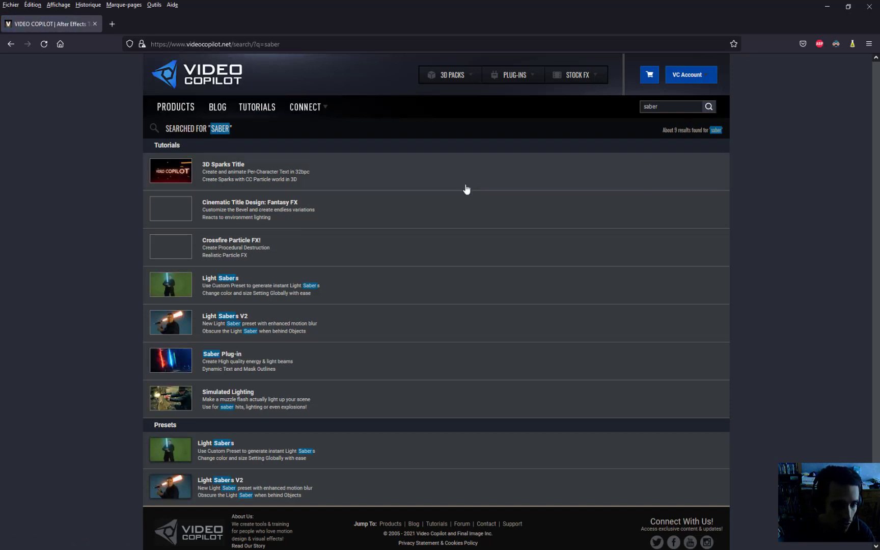
{"action": "left_click", "coordinate": [227, 360]}
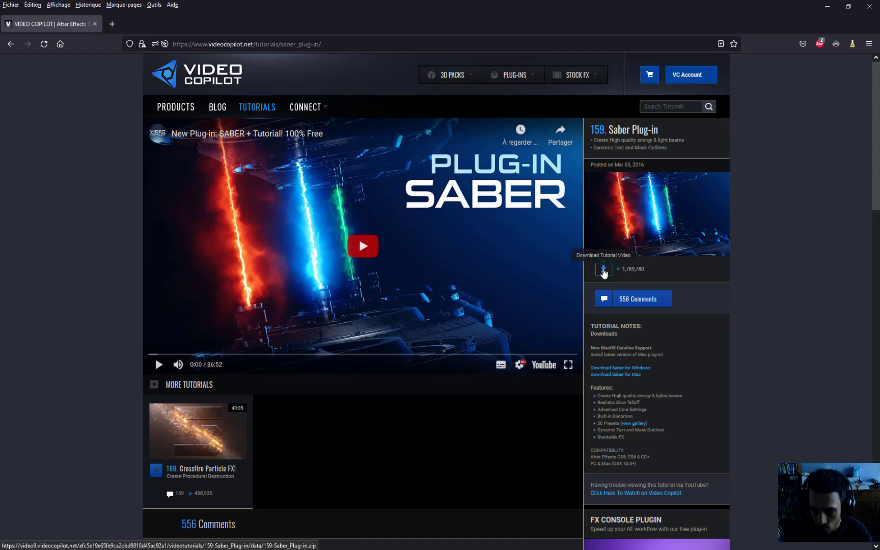
{"action": "left_click", "coordinate": [604, 271]}
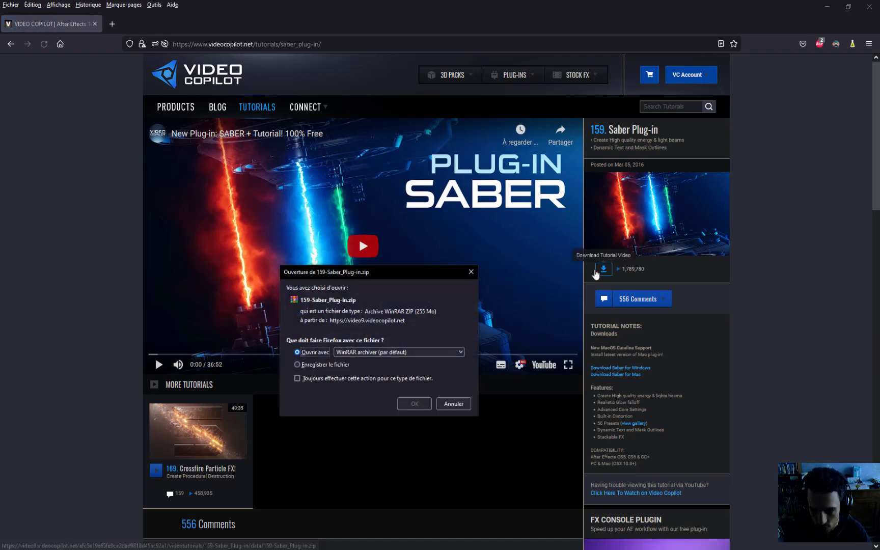
{"action": "left_click_drag", "start_coordinate": [345, 270], "coordinate": [381, 272]}
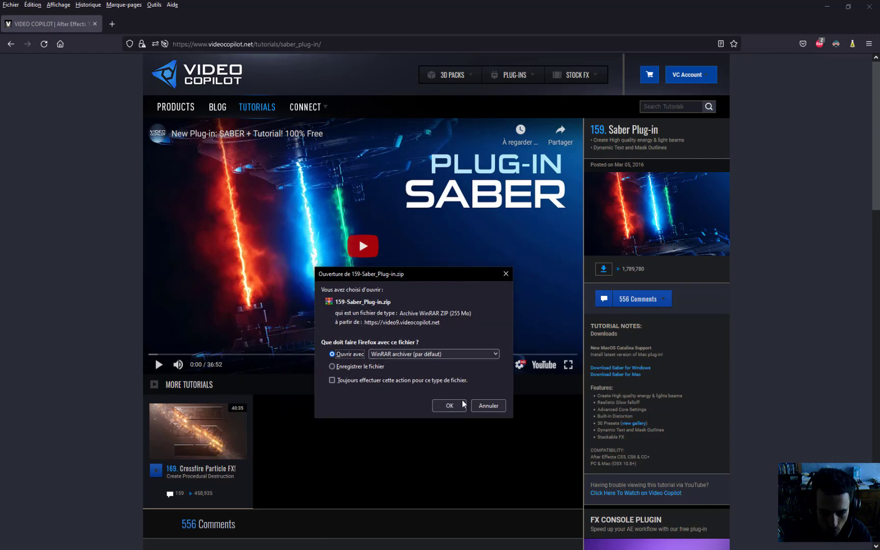
{"action": "left_click", "coordinate": [507, 278]}
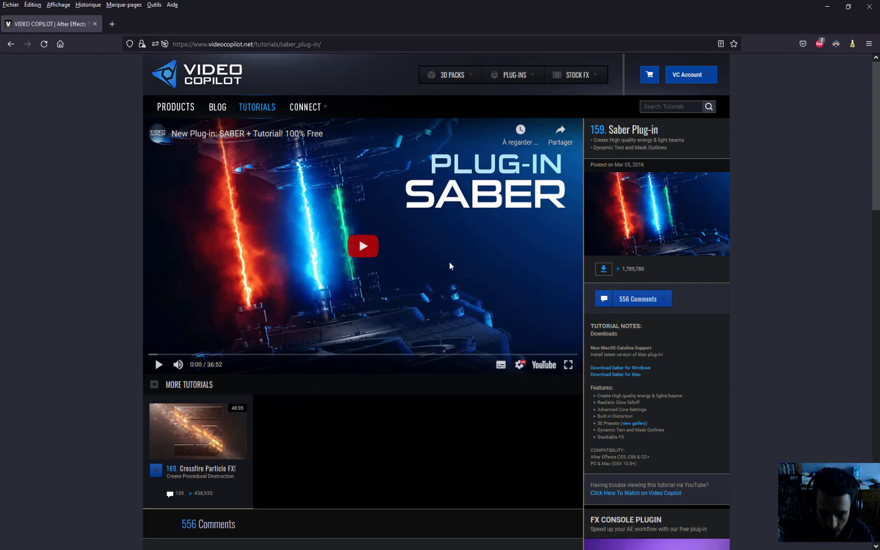
- Preview the Saber tutorial video, pausing it at about 13:55, and switch back to After Effects
{"action": "left_click", "coordinate": [375, 256]}
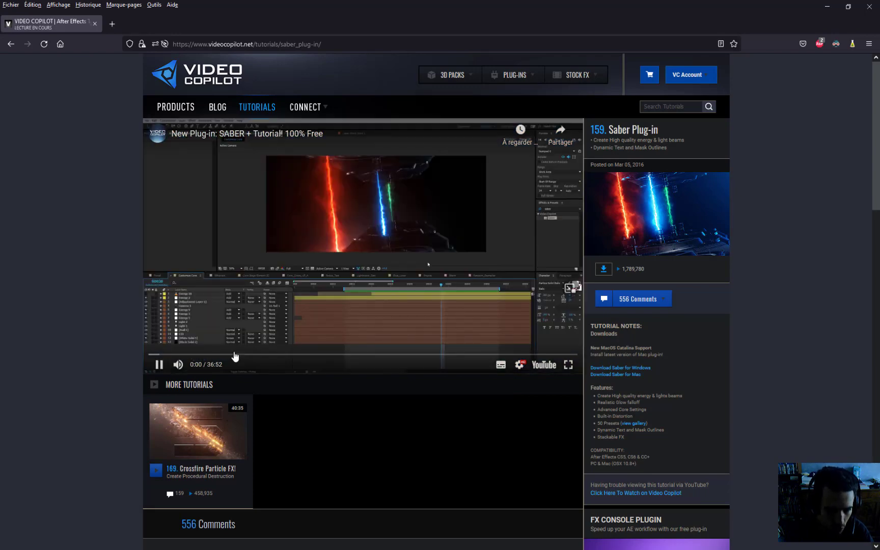
{"action": "left_click_drag", "start_coordinate": [233, 358], "coordinate": [310, 358]}
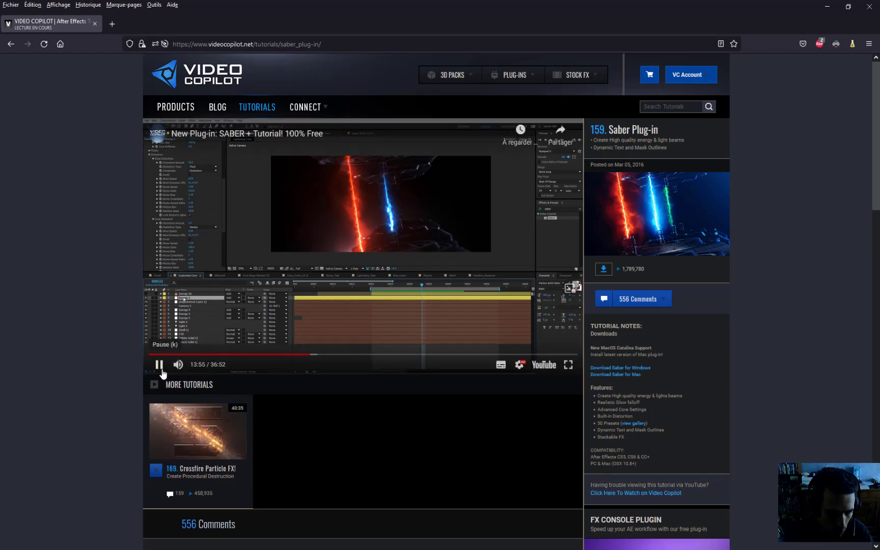
{"action": "left_click", "coordinate": [250, 163]}
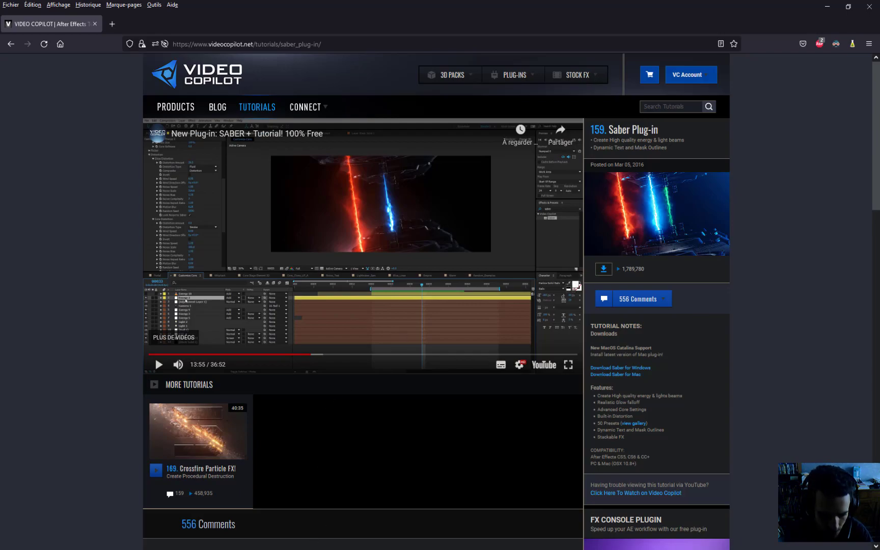
{"action": "key", "text": "alt+Tab"}
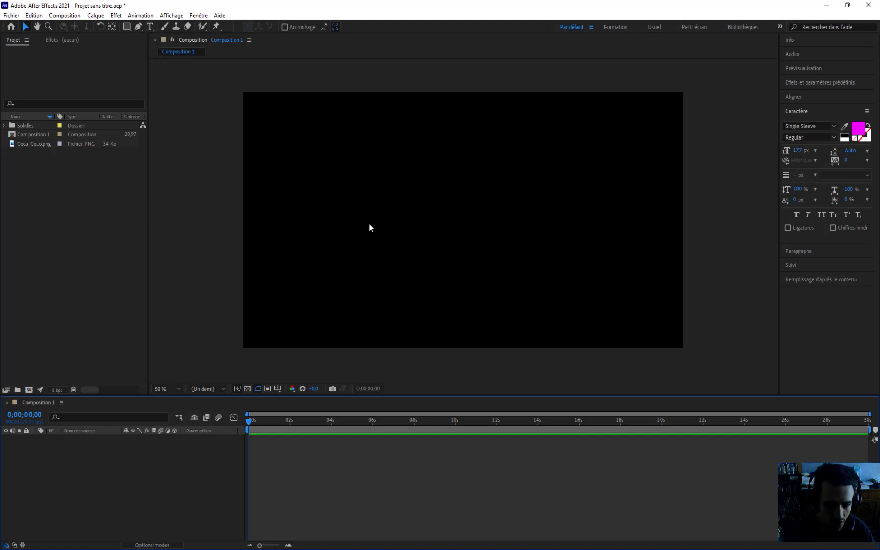
{"action": "left_click", "coordinate": [150, 30]}
{"action": "left_click", "coordinate": [345, 193]}
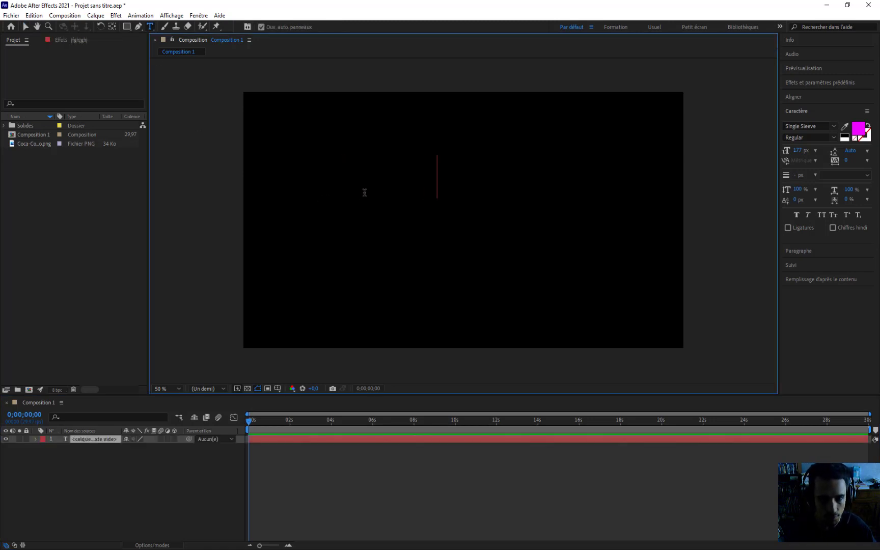
{"action": "type", "text": "jfghjghjghjgh"}
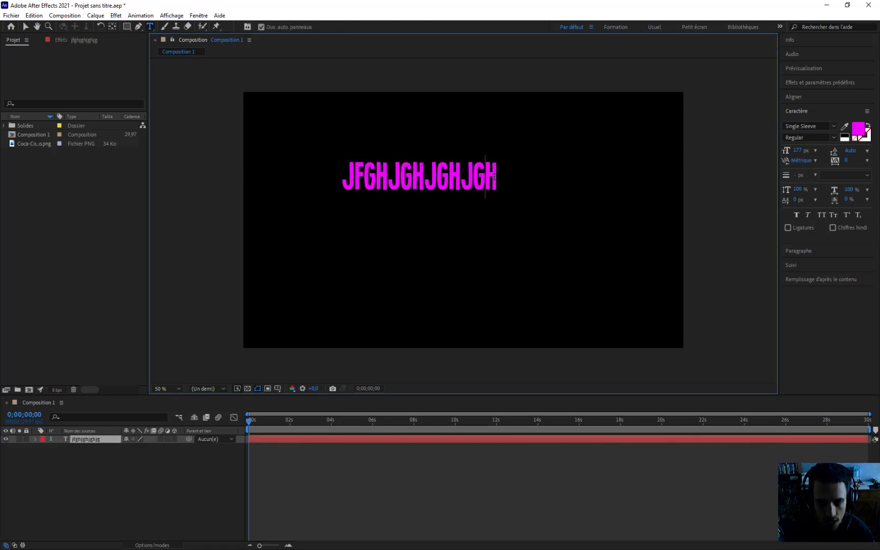
{"action": "key", "text": "BackSpace"}
{"action": "key", "text": "BackSpace"}
{"action": "key", "text": "BackSpace"}
{"action": "key", "text": "BackSpace"}
{"action": "key", "text": "BackSpace"}
{"action": "key", "text": "BackSpace"}
{"action": "key", "text": "BackSpace"}
{"action": "key", "text": "BackSpace"}
{"action": "key", "text": "BackSpace"}
{"action": "key", "text": "BackSpace"}
{"action": "key", "text": "BackSpace"}
{"action": "key", "text": "BackSpace"}
{"action": "key", "text": "BackSpace"}
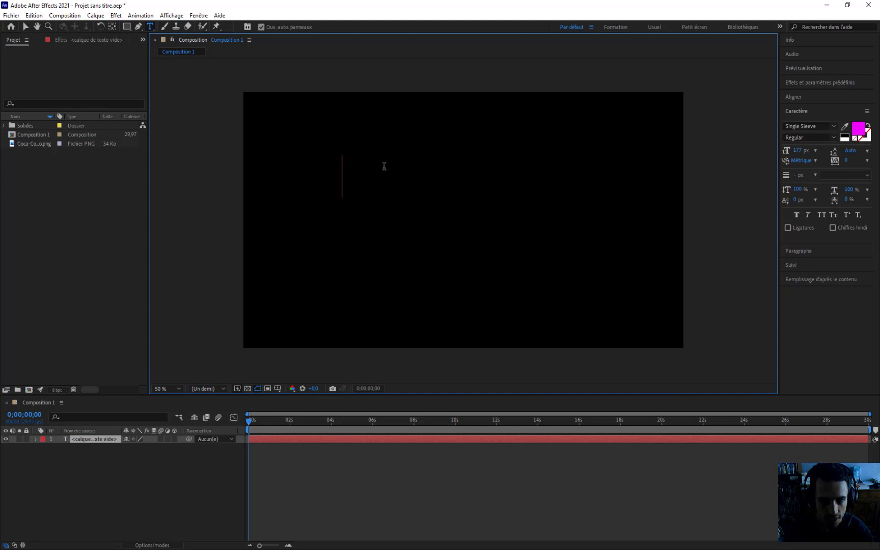
{"action": "left_click", "coordinate": [26, 27]}
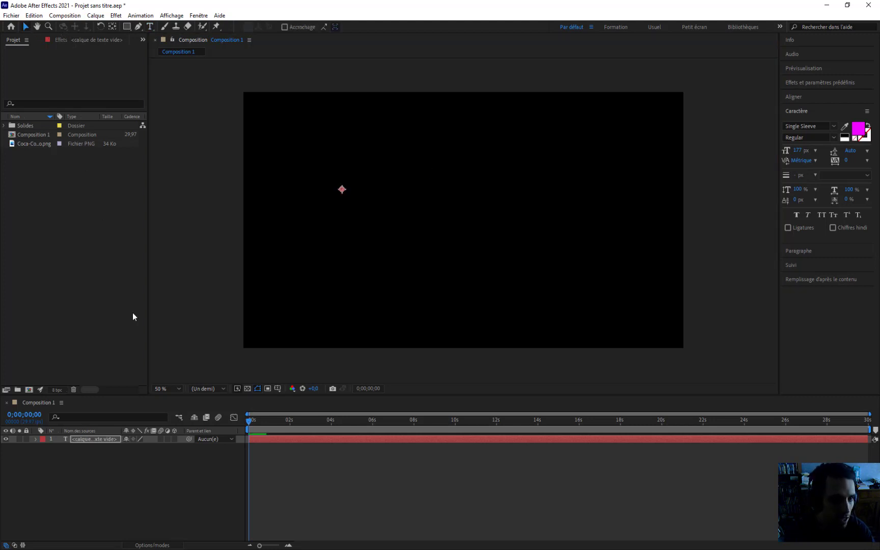
{"action": "right_click", "coordinate": [143, 473]}
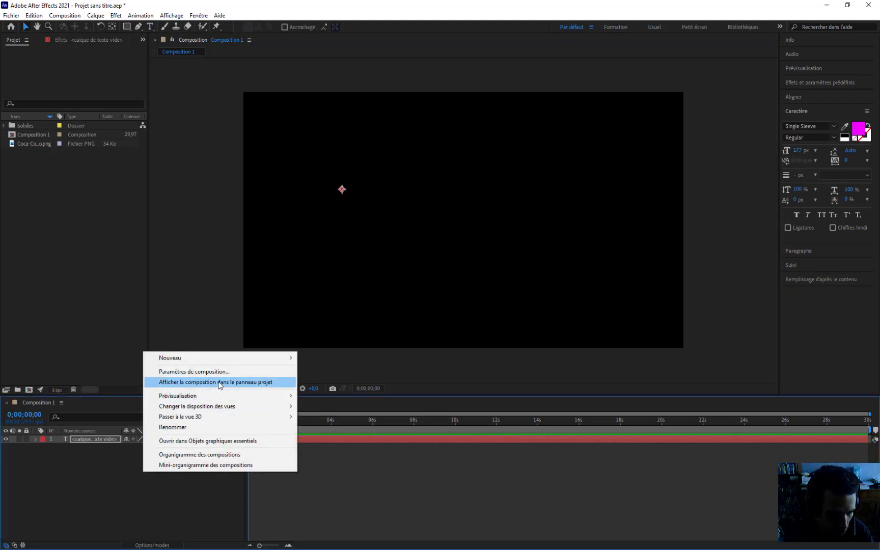
{"action": "mouse_move", "coordinate": [294, 359]}
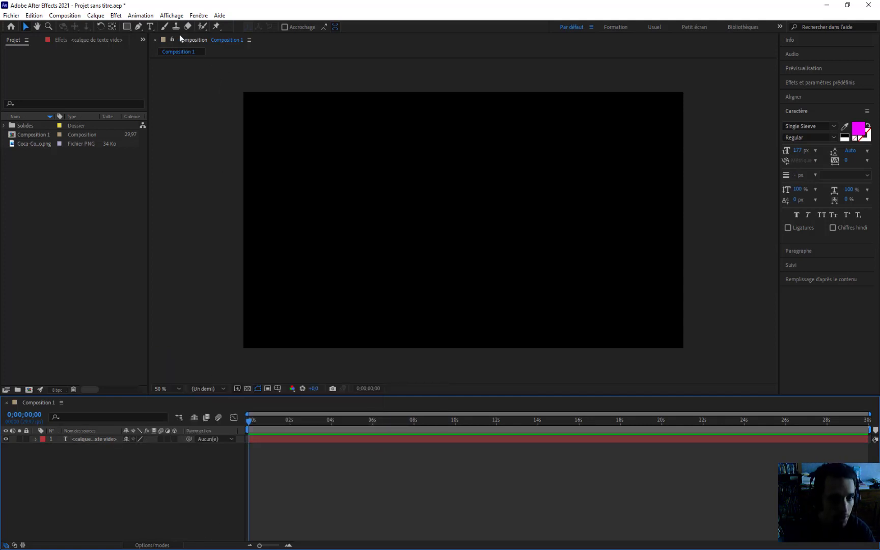
- Add a "post prod" text layer to Composition 1 and scale it up to span about three quarters of the frame width
{"action": "left_click", "coordinate": [151, 28]}
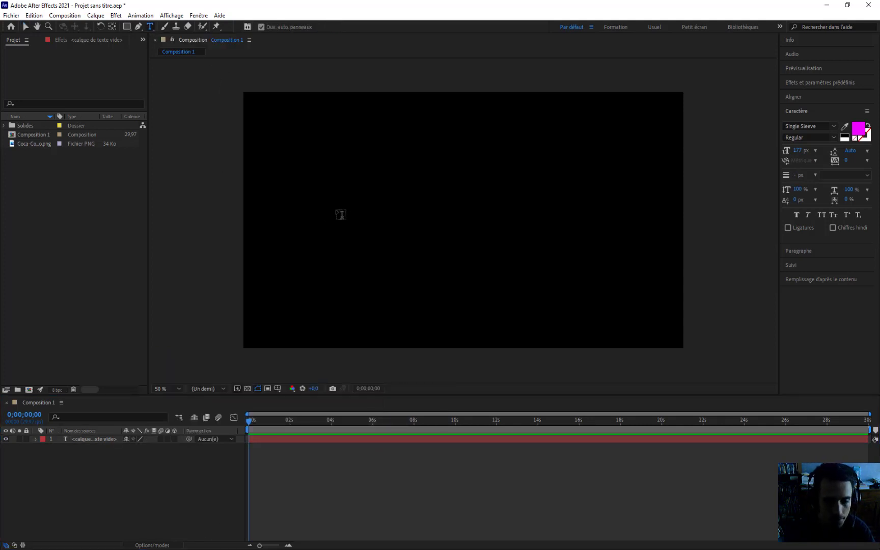
{"action": "left_click", "coordinate": [340, 214]}
{"action": "type", "text": "p"}
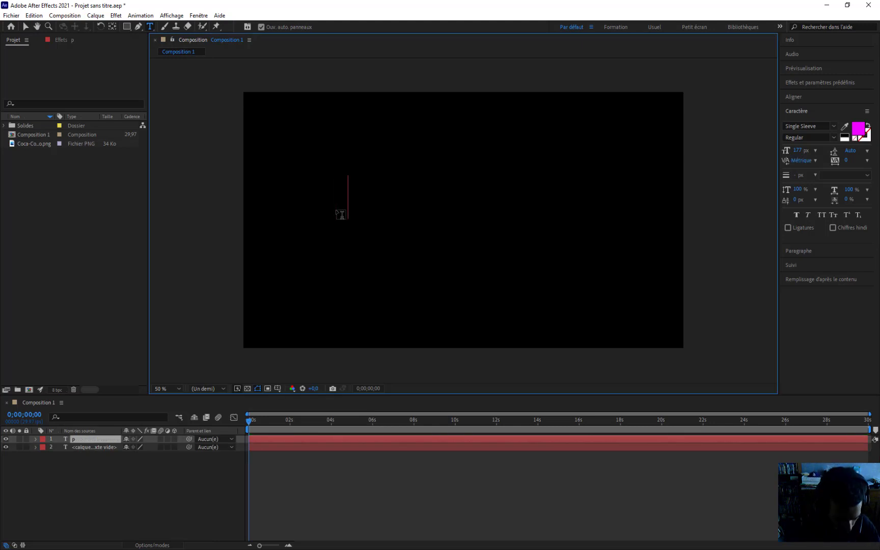
{"action": "type", "text": "ost p"}
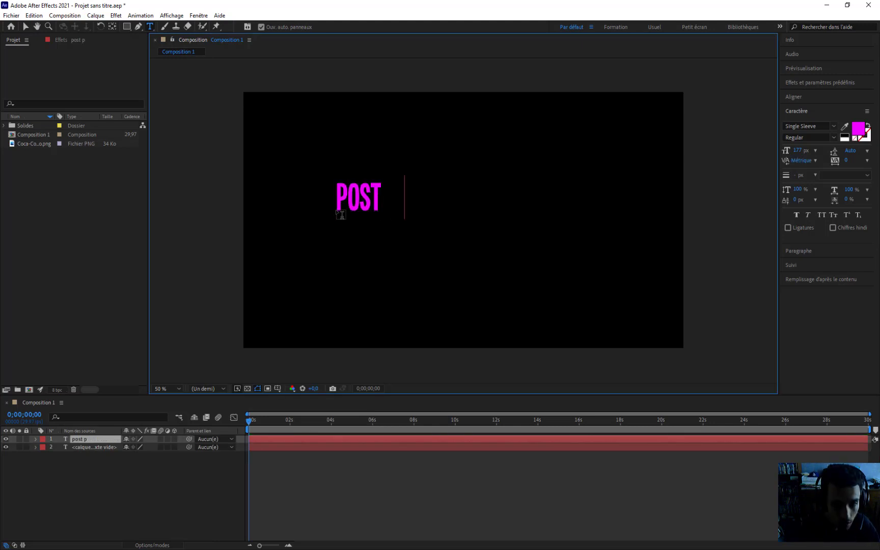
{"action": "type", "text": "rod"}
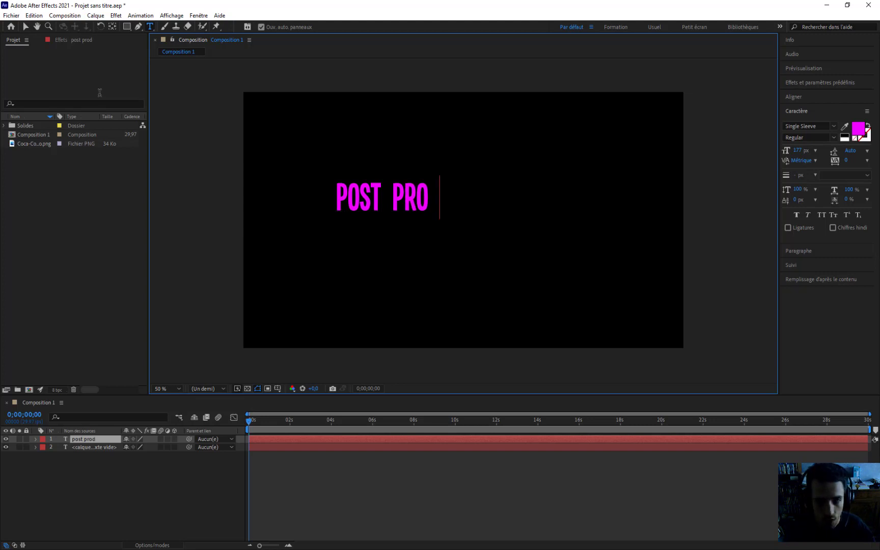
{"action": "left_click", "coordinate": [26, 27]}
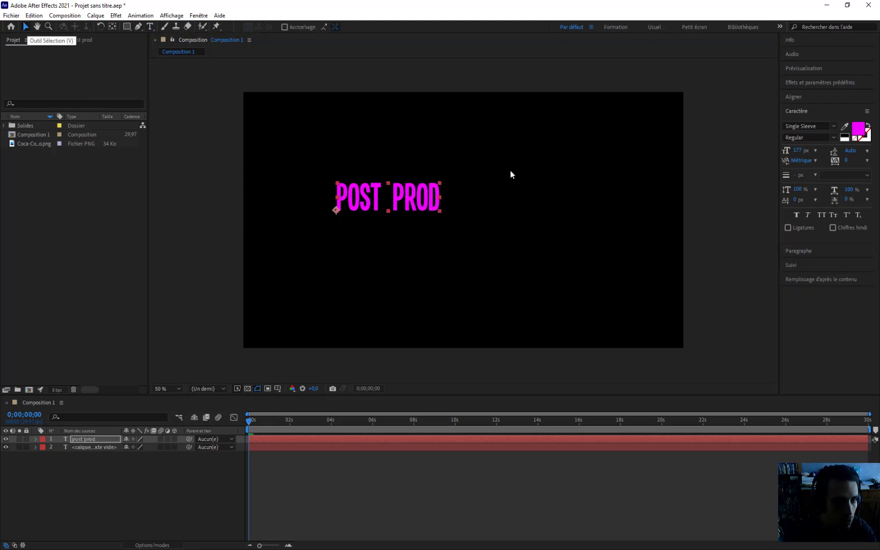
{"action": "left_click_drag", "start_coordinate": [440, 184], "coordinate": [574, 197]}
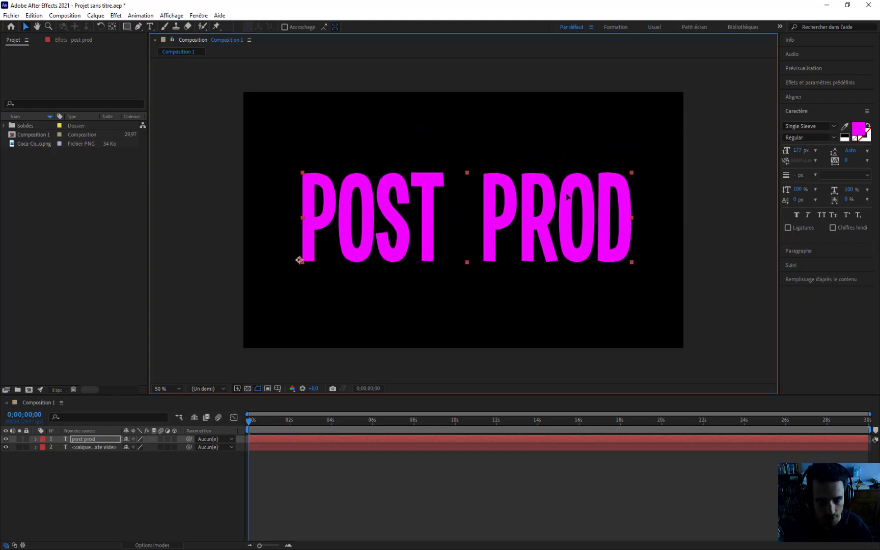
- Delete the empty text layer beneath the post prod layer
{"action": "left_click", "coordinate": [142, 481]}
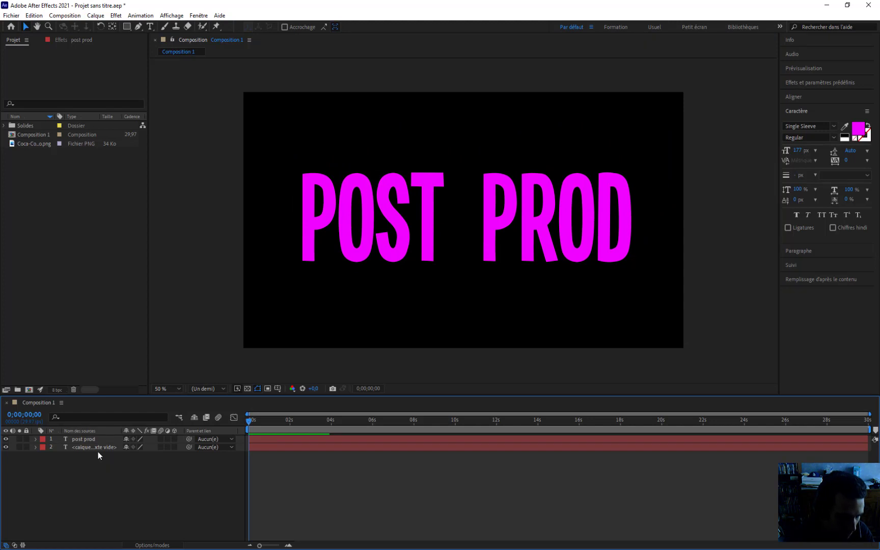
{"action": "left_click", "coordinate": [92, 444]}
{"action": "key", "text": "Delete"}
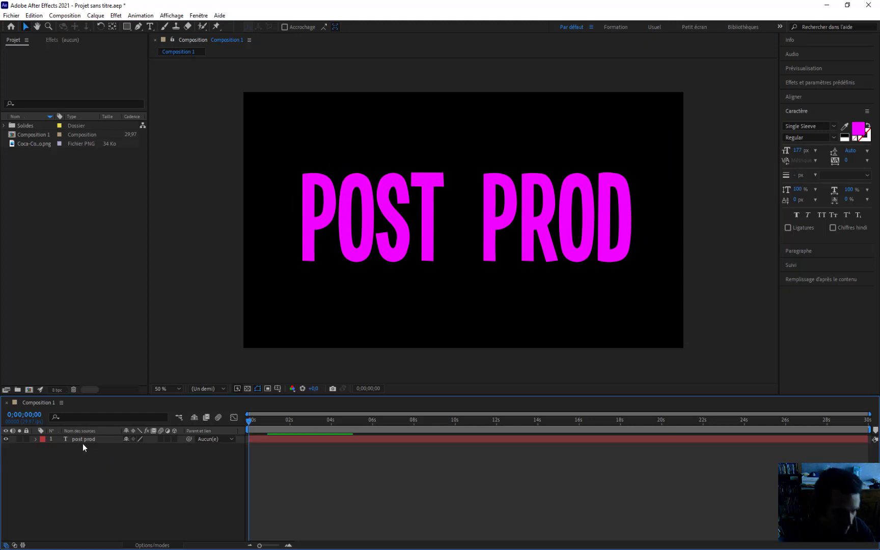
- Auto-trace the post prod text layer for the current frame using the Alpha channel
{"action": "left_click", "coordinate": [86, 442]}
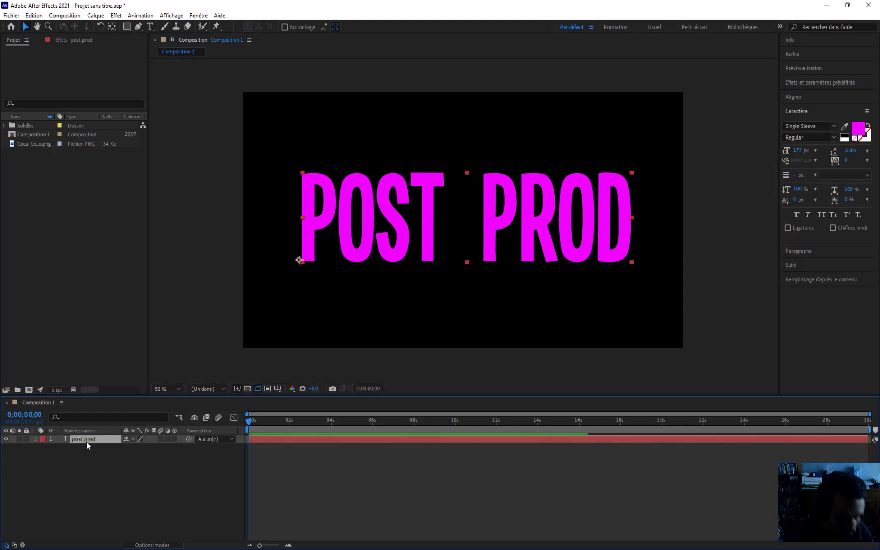
{"action": "left_click", "coordinate": [96, 15]}
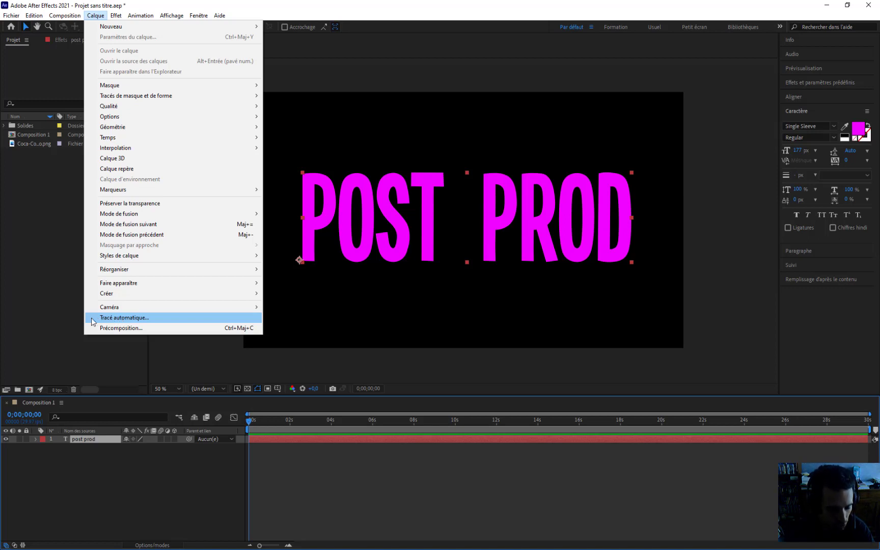
{"action": "left_click", "coordinate": [127, 319]}
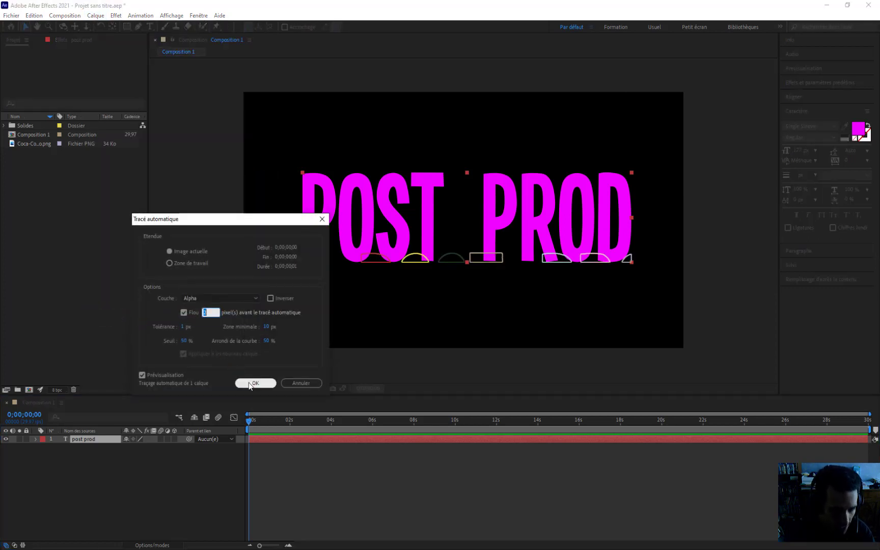
{"action": "left_click", "coordinate": [250, 386]}
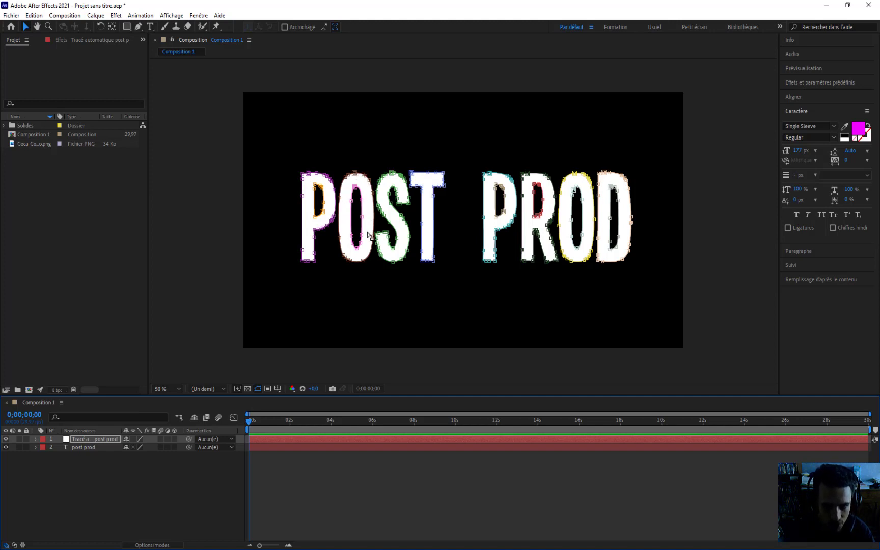
- Examine the list of masks on the auto-traced post prod layer, then collapse the layer
{"action": "left_click", "coordinate": [36, 439]}
{"action": "left_click", "coordinate": [43, 448]}
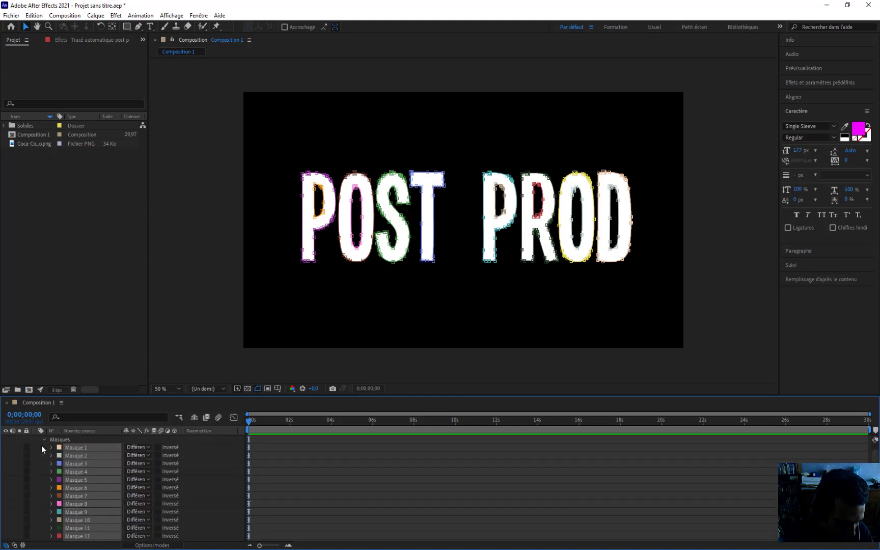
{"action": "scroll", "coordinate": [82, 507], "scroll_direction": "down", "scroll_amount": 1}
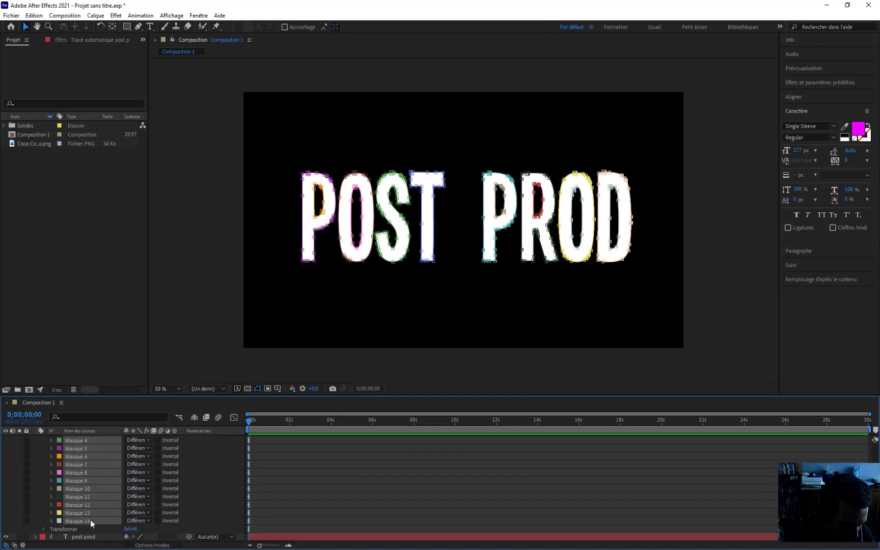
{"action": "scroll", "coordinate": [98, 509], "scroll_direction": "up", "scroll_amount": 2}
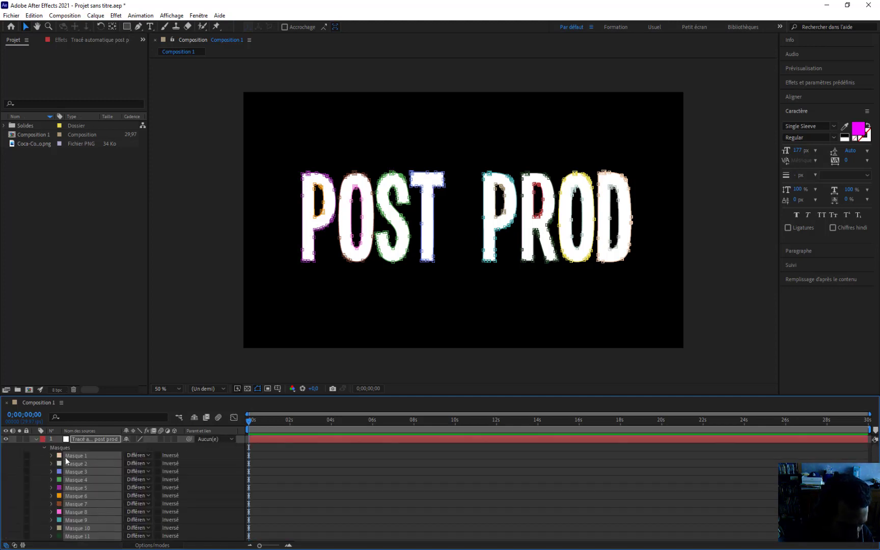
{"action": "left_click", "coordinate": [35, 440]}
- Apply the Video Copilot Saber effect to the auto-traced post prod layer
{"action": "left_click", "coordinate": [96, 15]}
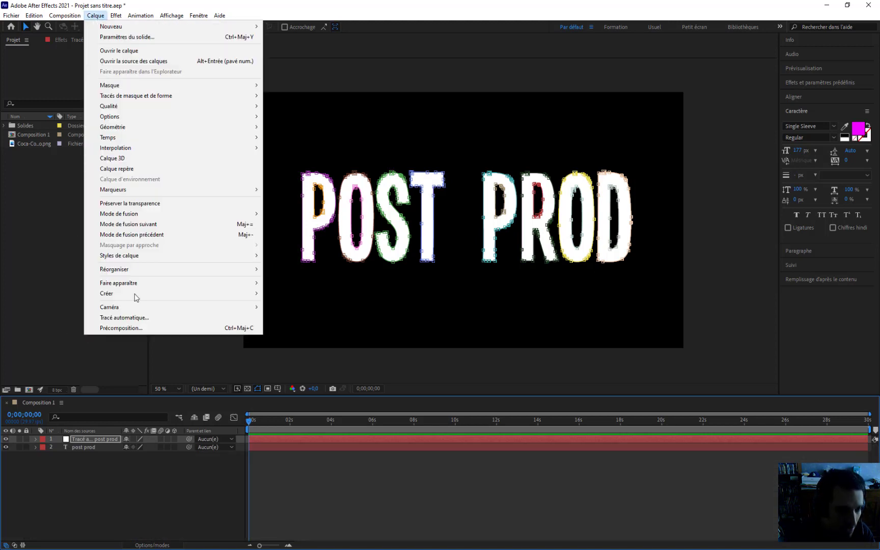
{"action": "left_click", "coordinate": [94, 459]}
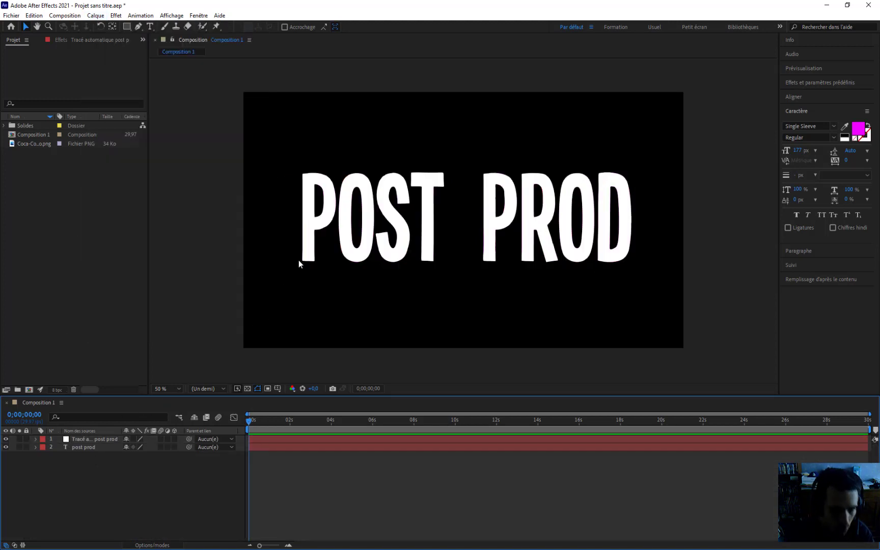
{"action": "left_click", "coordinate": [93, 441]}
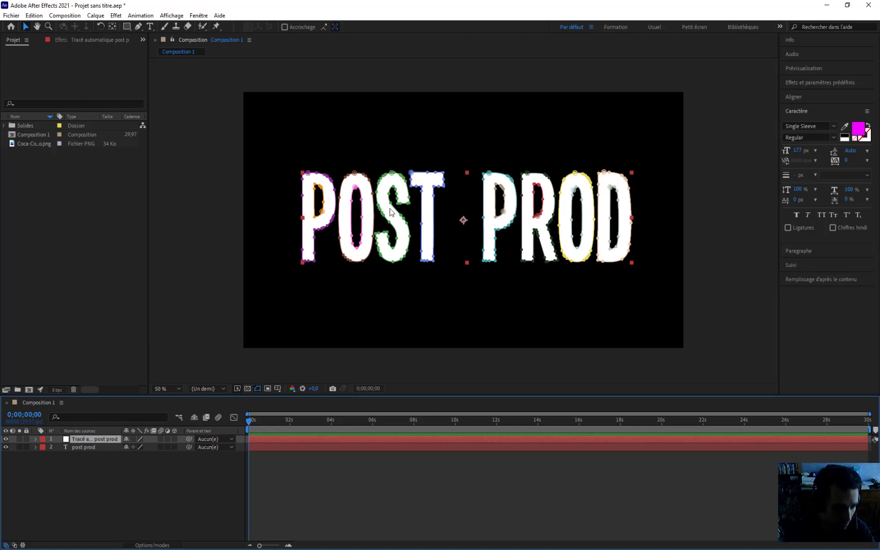
{"action": "left_click", "coordinate": [92, 448], "text": "ctrl"}
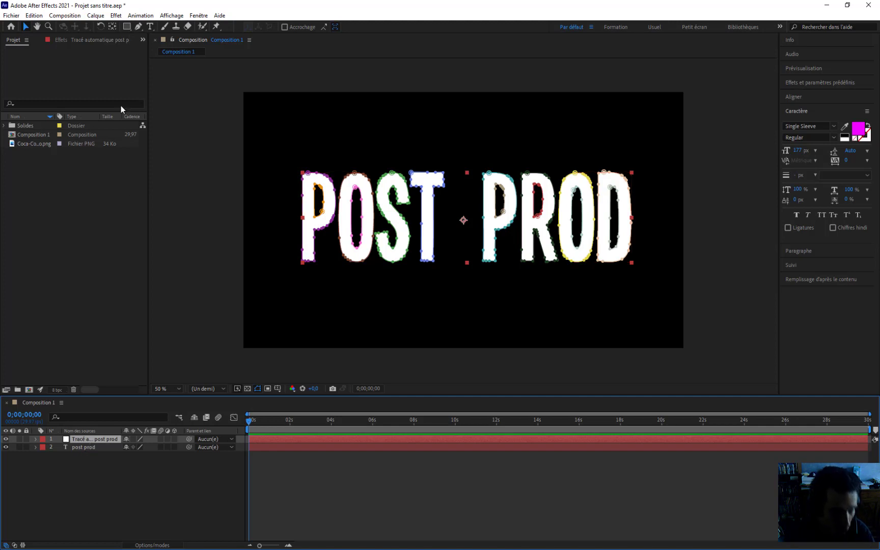
{"action": "left_click", "coordinate": [116, 15]}
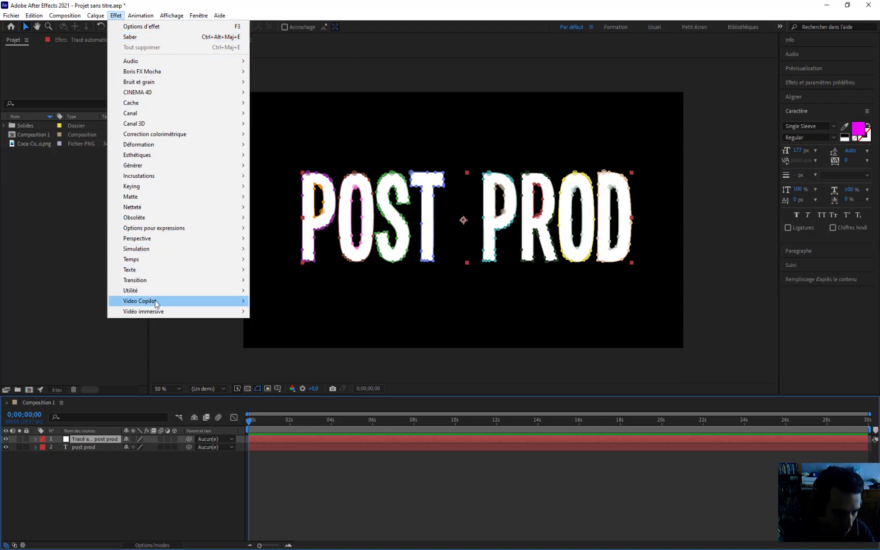
{"action": "mouse_move", "coordinate": [155, 303]}
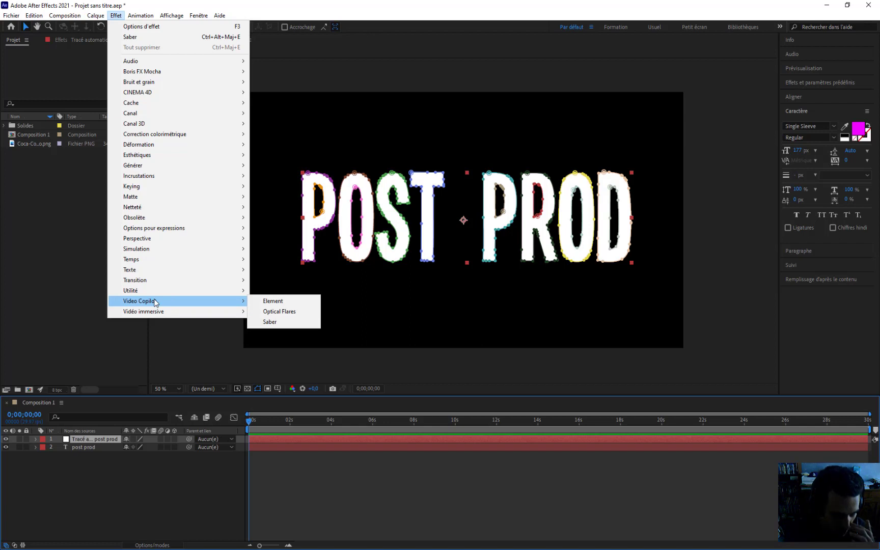
{"action": "left_click", "coordinate": [277, 321]}
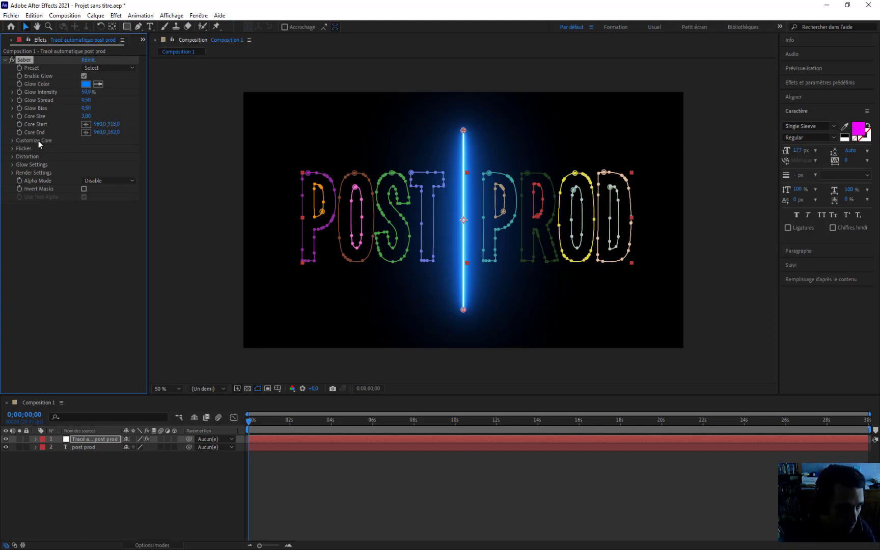
- Set the Saber effect's Core Type to Layer Masks in the Customize Core settings
{"action": "left_click", "coordinate": [13, 140]}
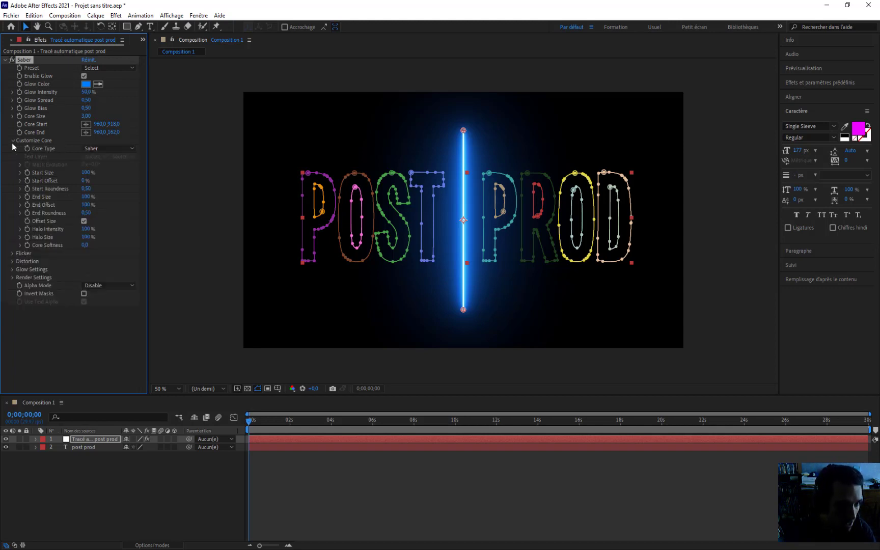
{"action": "left_click", "coordinate": [114, 149]}
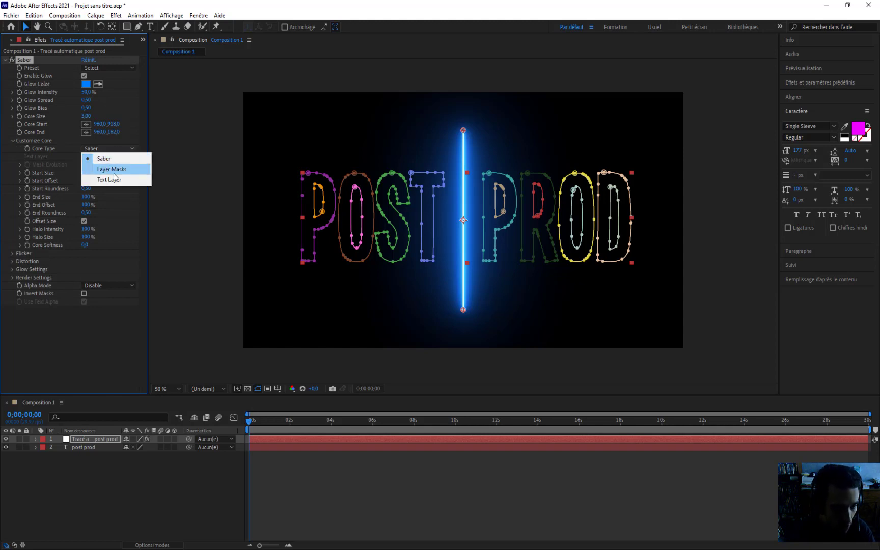
{"action": "left_click", "coordinate": [114, 172]}
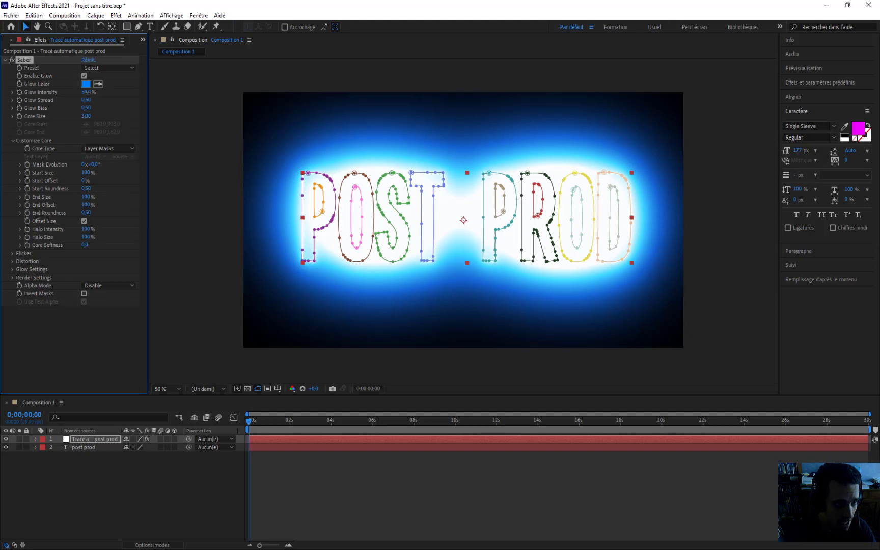
- Set Saber's Glow Intensity to 20% and change the Glow Color to a magenta pink
{"action": "left_click_drag", "start_coordinate": [86, 91], "coordinate": [76, 92]}
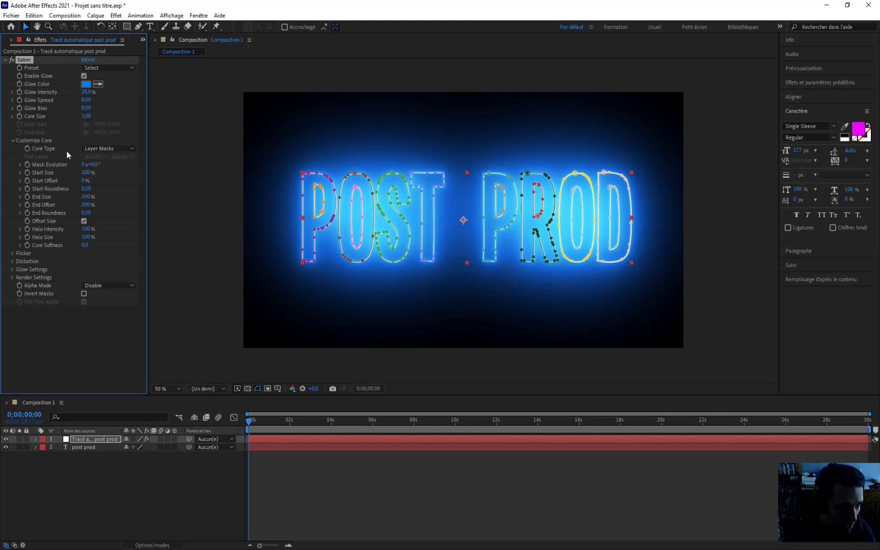
{"action": "left_click", "coordinate": [86, 84]}
{"action": "left_click", "coordinate": [190, 269]}
{"action": "left_click_drag", "start_coordinate": [191, 269], "coordinate": [193, 264]}
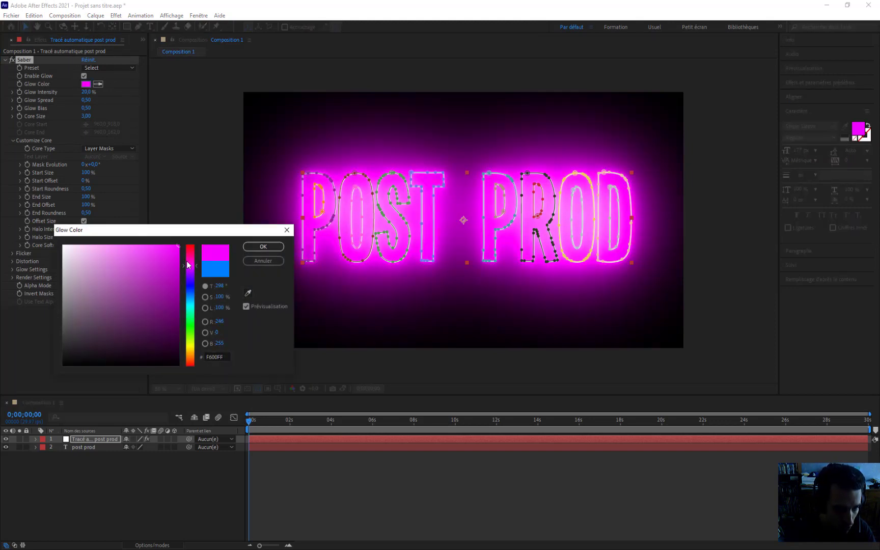
{"action": "left_click", "coordinate": [255, 248]}
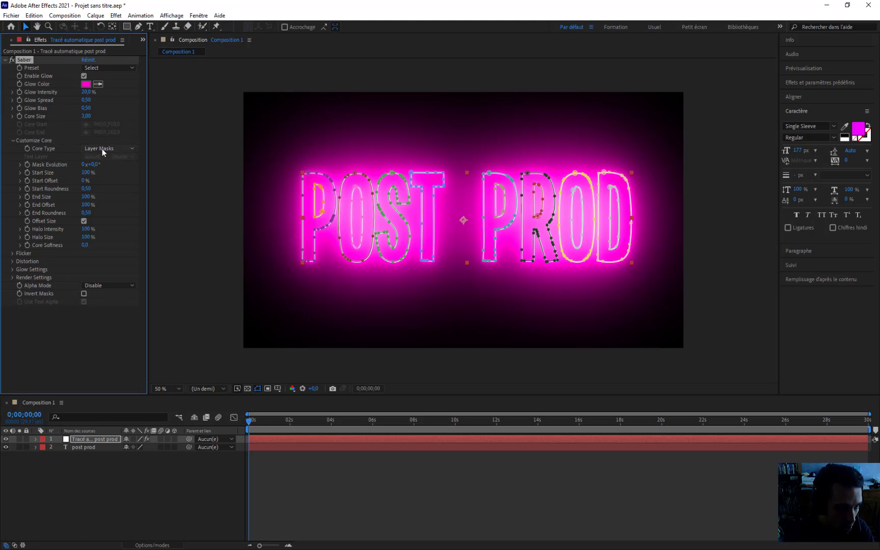
- Set Saber's Composite Settings to Transparent in the Render Settings and deselect the layer
{"action": "left_click", "coordinate": [12, 278]}
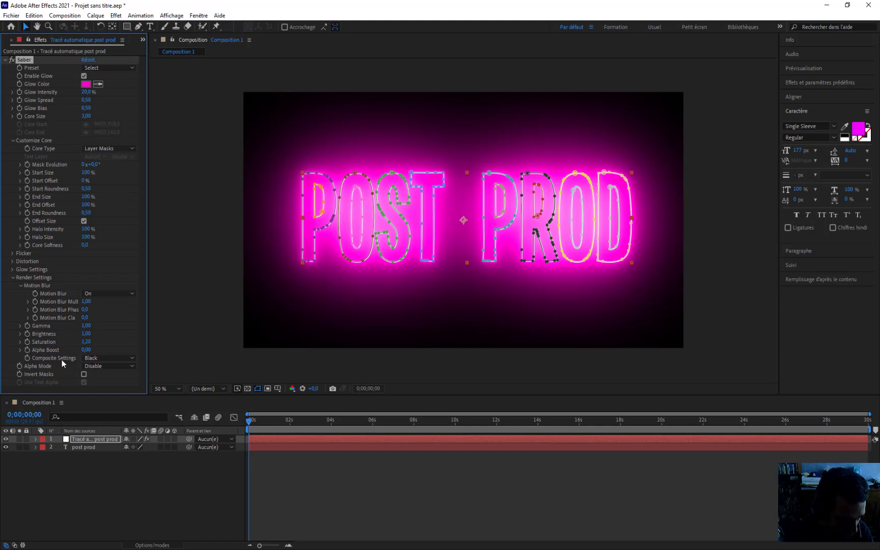
{"action": "left_click", "coordinate": [113, 359]}
{"action": "left_click", "coordinate": [112, 368]}
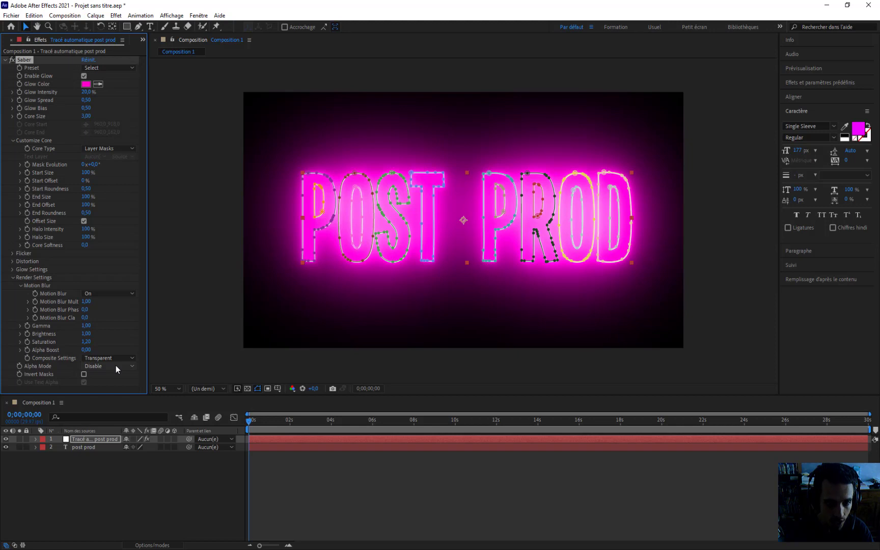
{"action": "left_click", "coordinate": [130, 467]}
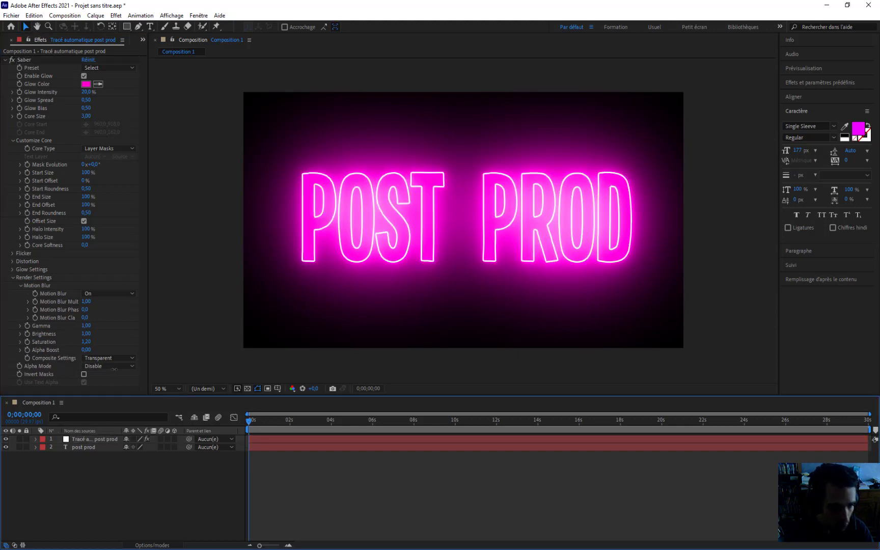
- Switch Saber's Composite Settings to Black and back to Transparent to compare how the glow renders over the text
{"action": "left_click", "coordinate": [111, 358]}
{"action": "left_click", "coordinate": [110, 378]}
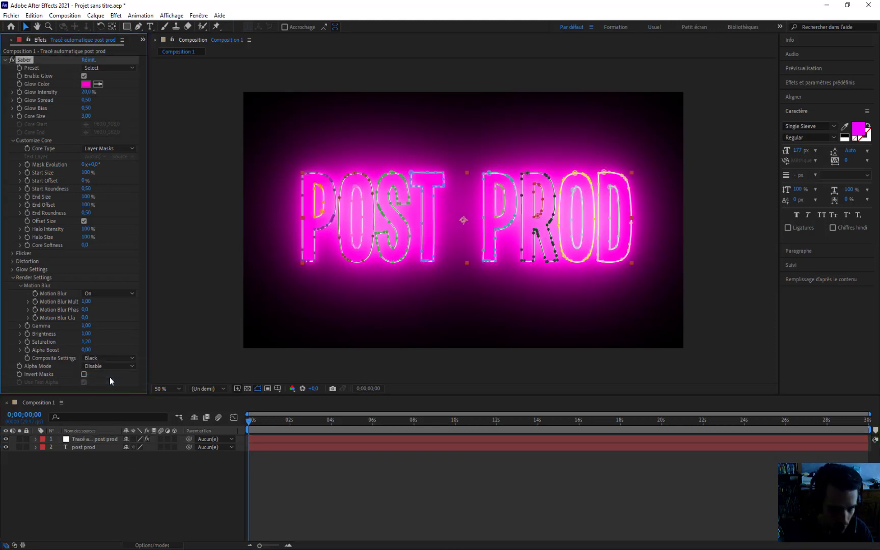
{"action": "left_click", "coordinate": [132, 456]}
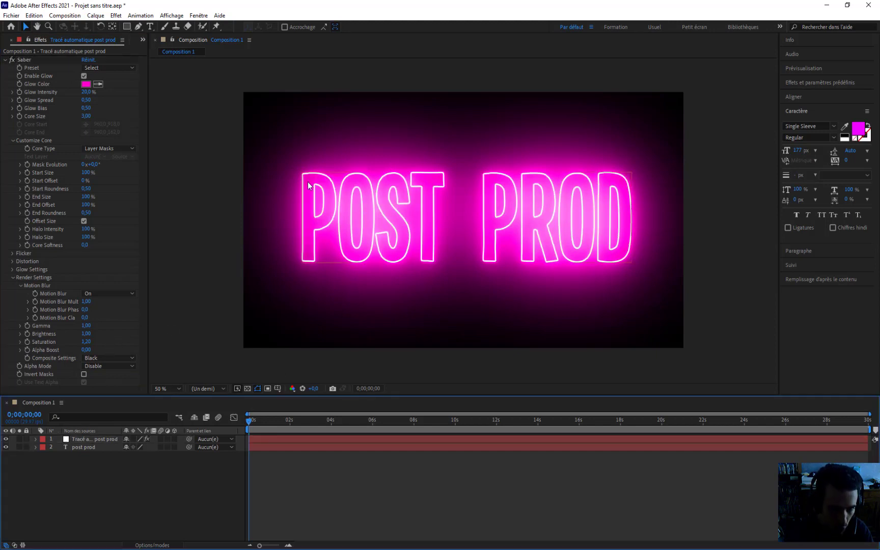
{"action": "left_click", "coordinate": [100, 359]}
{"action": "left_click", "coordinate": [103, 365]}
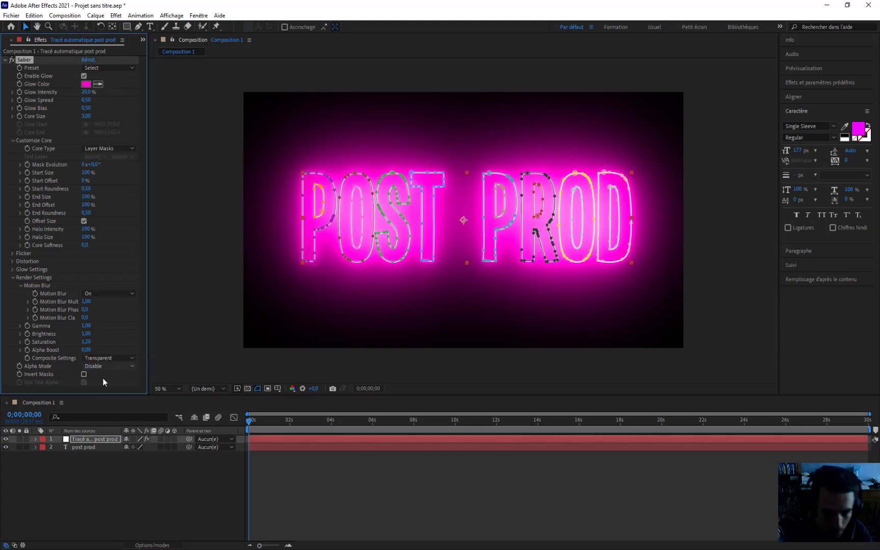
{"action": "left_click", "coordinate": [99, 456]}
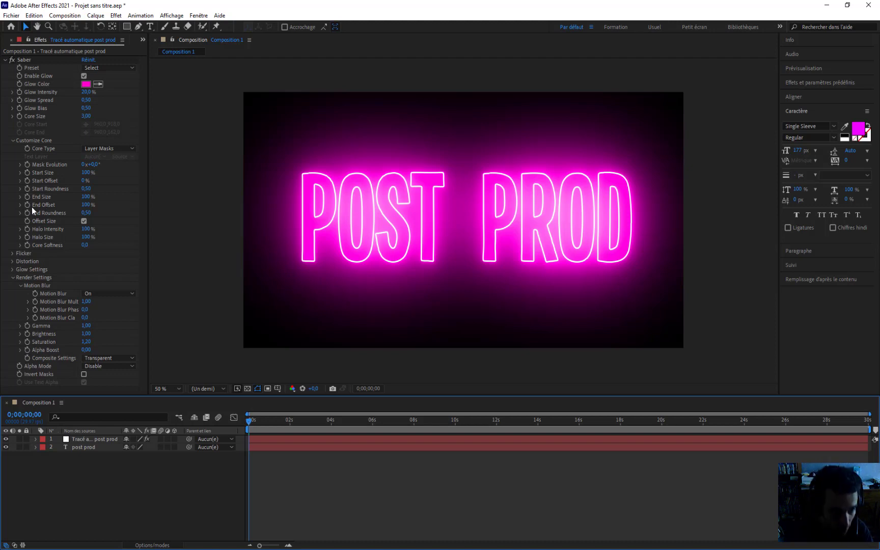
- Set Saber's End Offset to 0% and deselect the auto-traced layer
{"action": "left_click", "coordinate": [89, 204]}
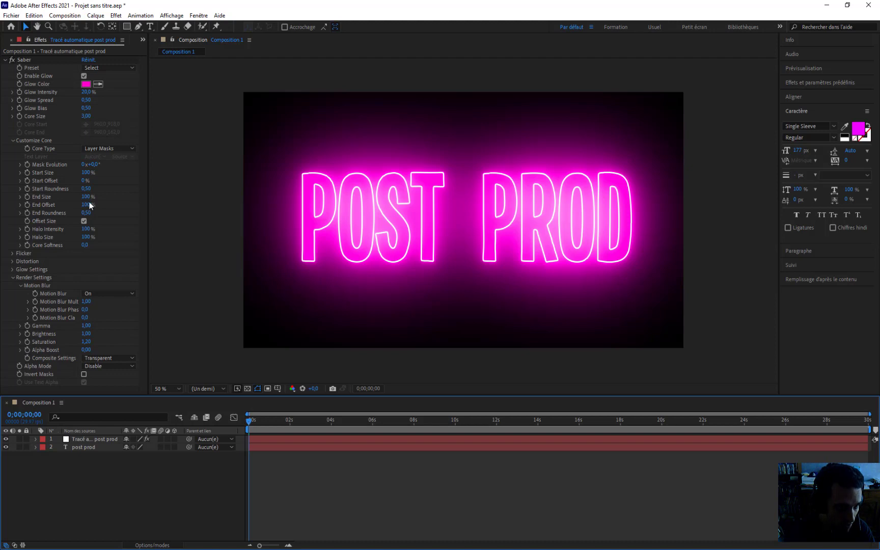
{"action": "type", "text": "0"}
{"action": "key", "text": "Return"}
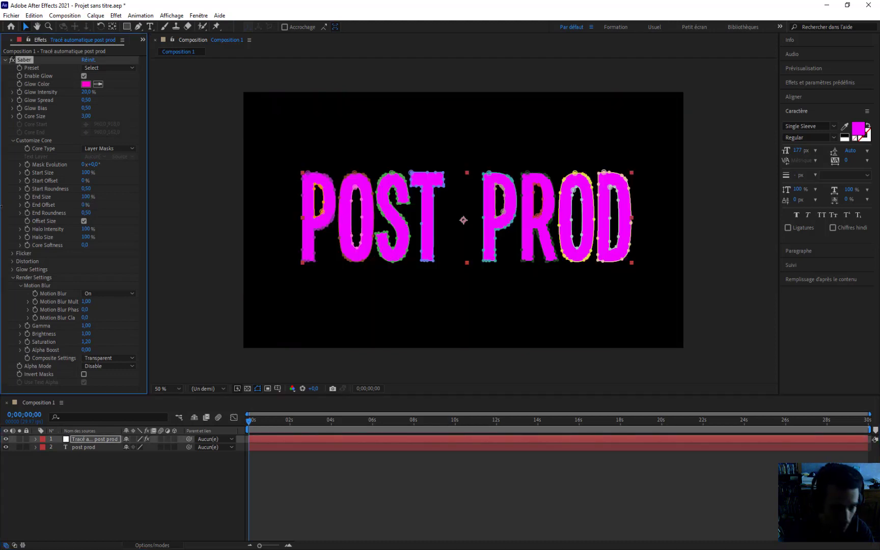
{"action": "left_click", "coordinate": [18, 466]}
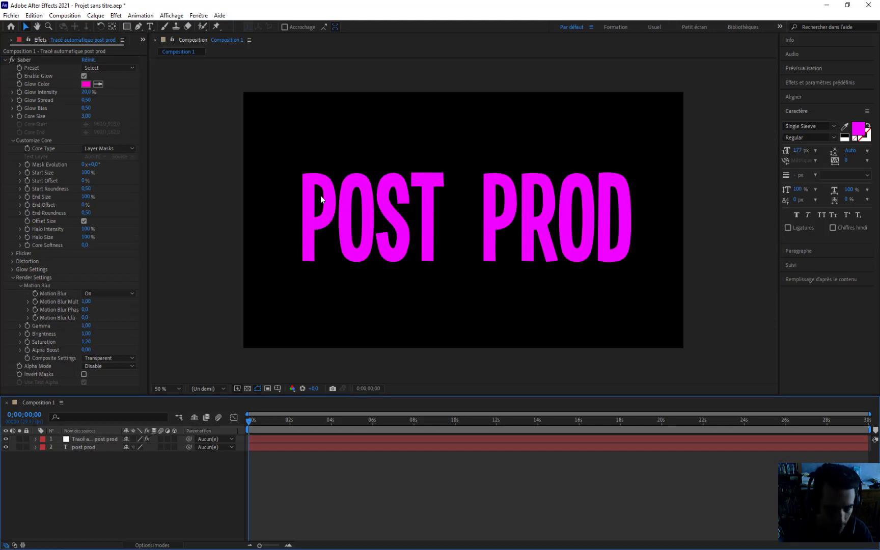
- Hide the original post prod text layer beneath the auto-traced layer
{"action": "left_click", "coordinate": [6, 448]}
{"action": "left_click", "coordinate": [5, 447]}
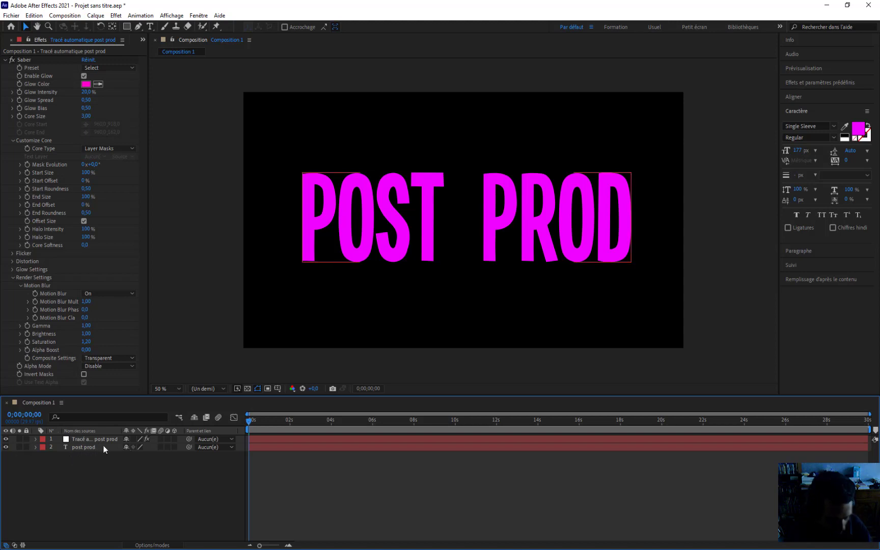
{"action": "left_click", "coordinate": [6, 448]}
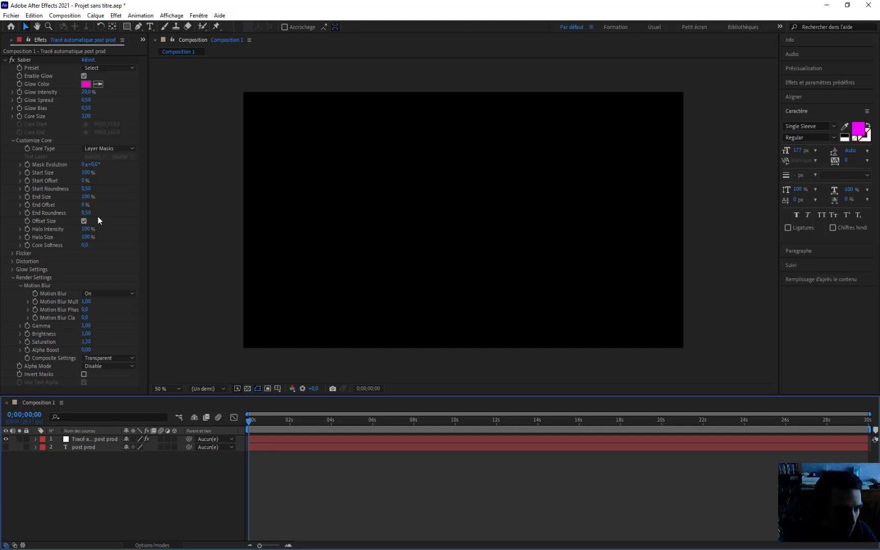
- Keyframe Saber's End Offset at 0% on the first frame and at 100% at 0;00;02;02
{"action": "left_click", "coordinate": [28, 206]}
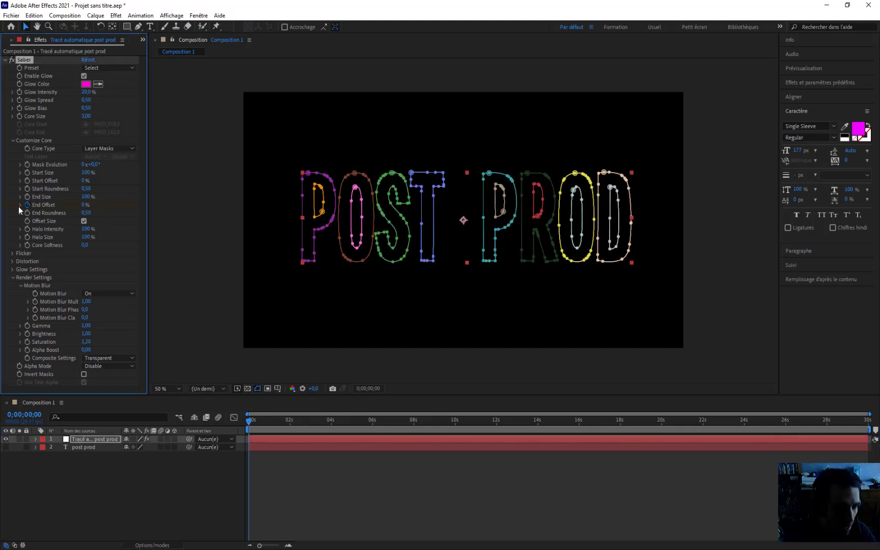
{"action": "left_click", "coordinate": [27, 204]}
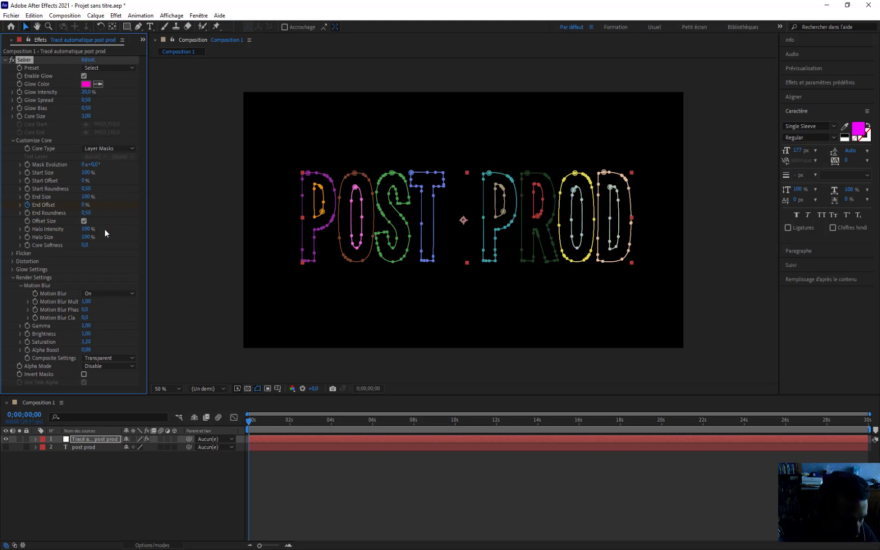
{"action": "left_click_drag", "start_coordinate": [249, 424], "coordinate": [291, 423]}
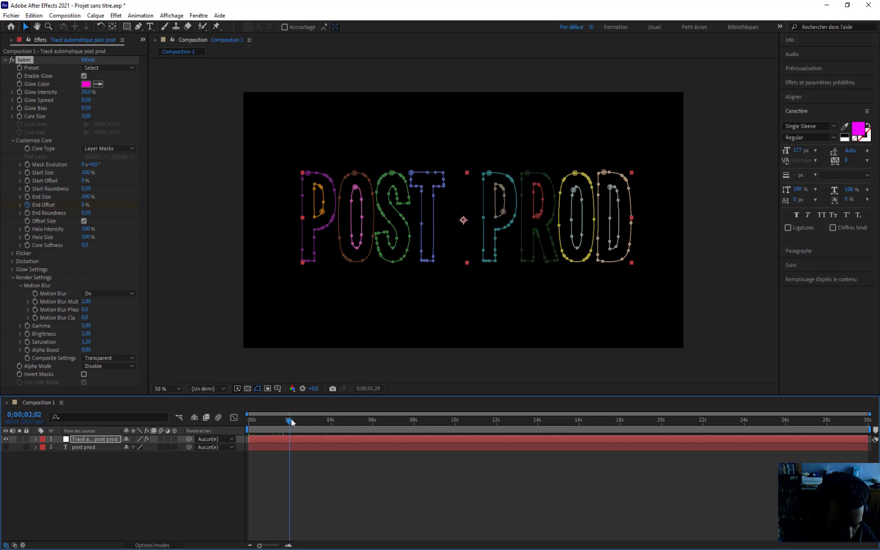
{"action": "left_click", "coordinate": [85, 204]}
{"action": "type", "text": "1000"}
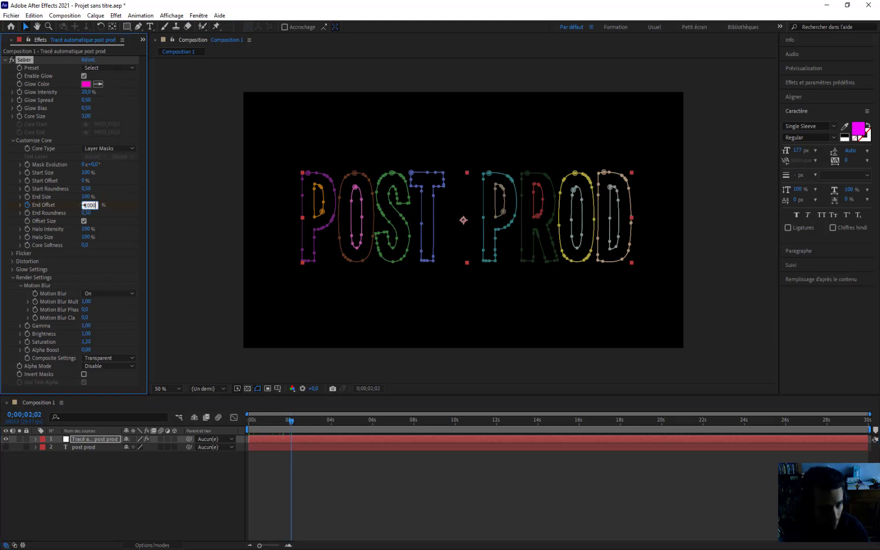
{"action": "left_click", "coordinate": [131, 476]}
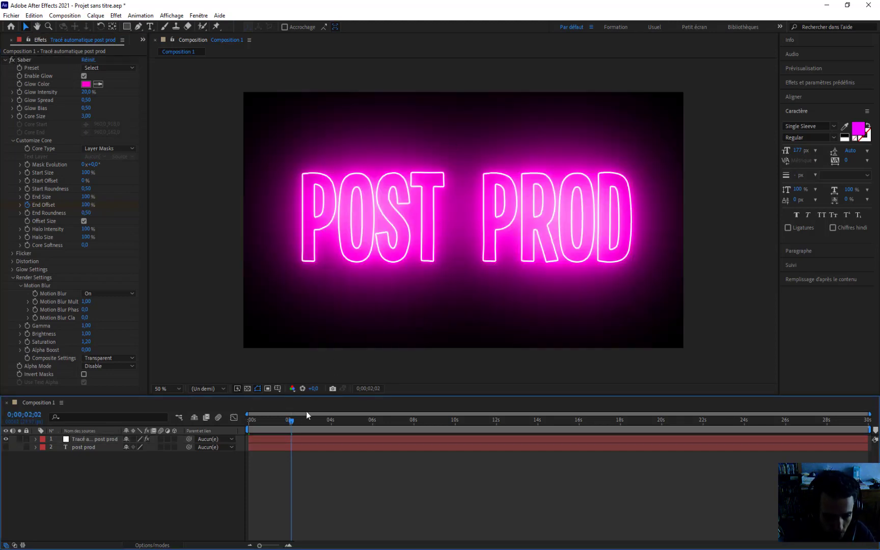
- Preview the neon outline animation from the start of the composition
{"action": "left_click_drag", "start_coordinate": [291, 426], "coordinate": [246, 436]}
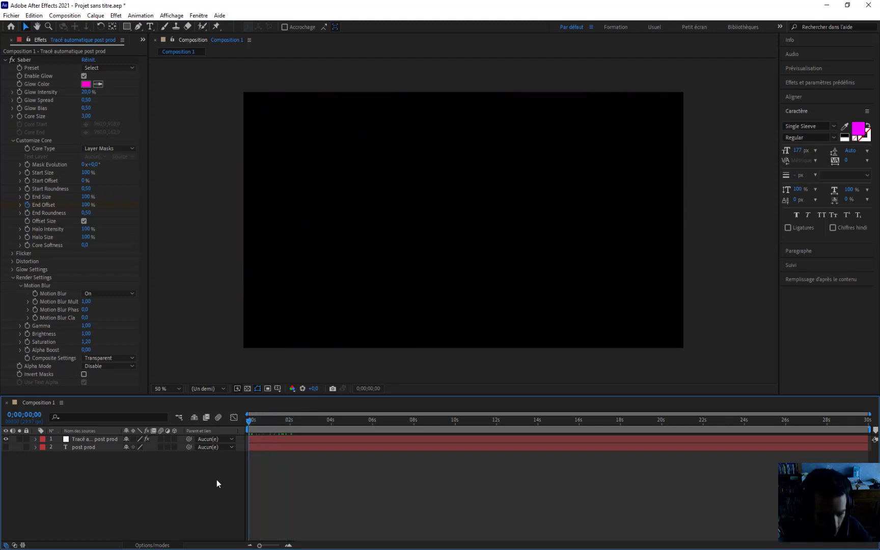
{"action": "key", "text": "space"}
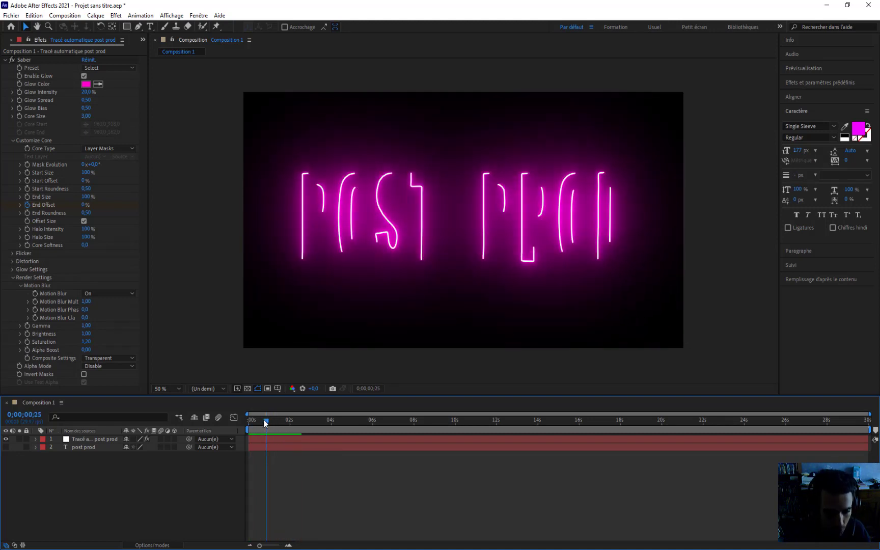
{"action": "key", "text": "space"}
{"action": "key", "text": "space"}
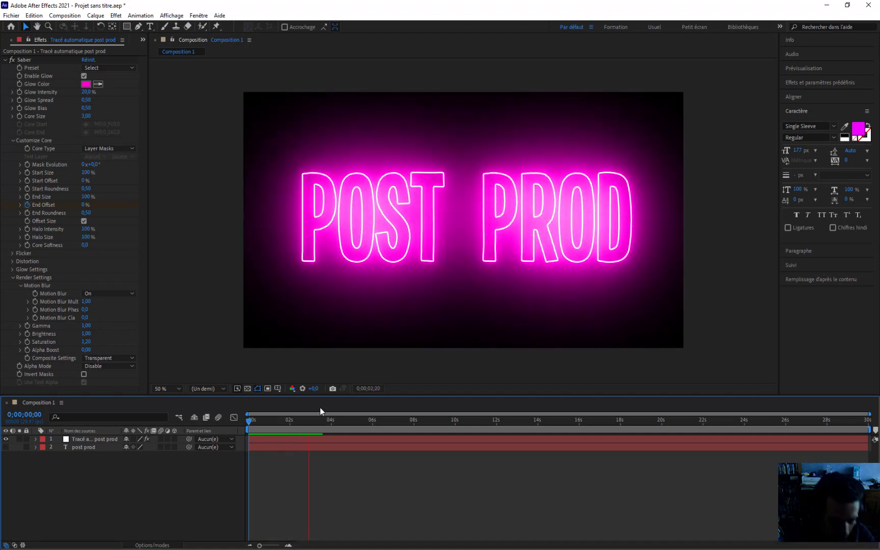
{"action": "key", "text": "space"}
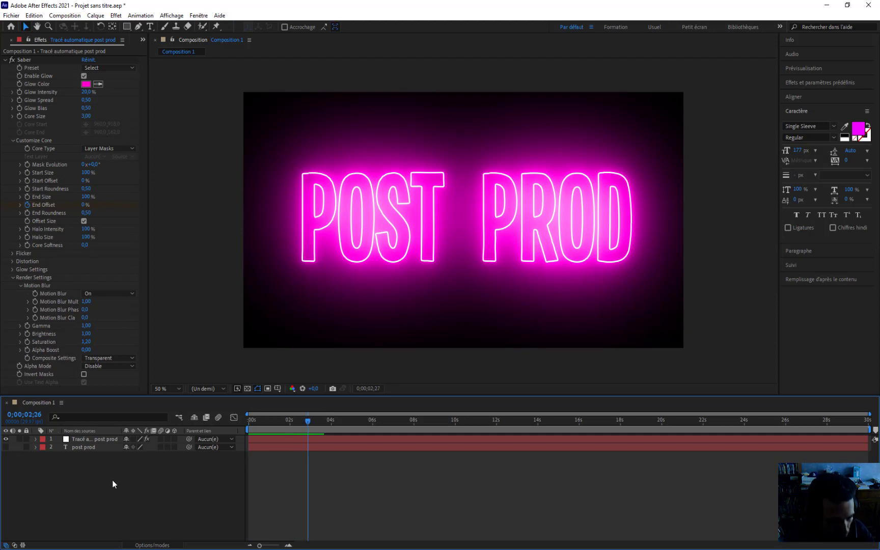
- Delete both layers from Composition 1 and add Coca-Cola-Logo.png from the project in their place
{"action": "left_click_drag", "start_coordinate": [103, 462], "coordinate": [83, 440]}
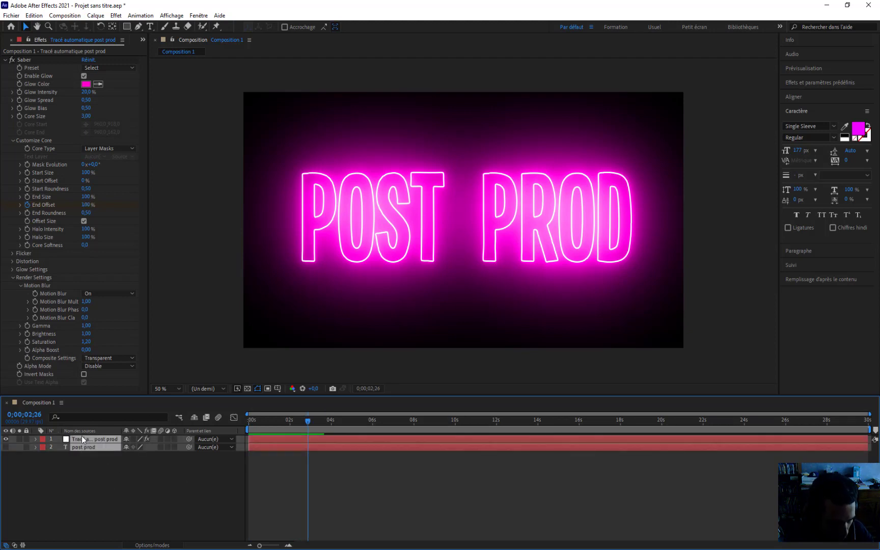
{"action": "key", "text": "Delete"}
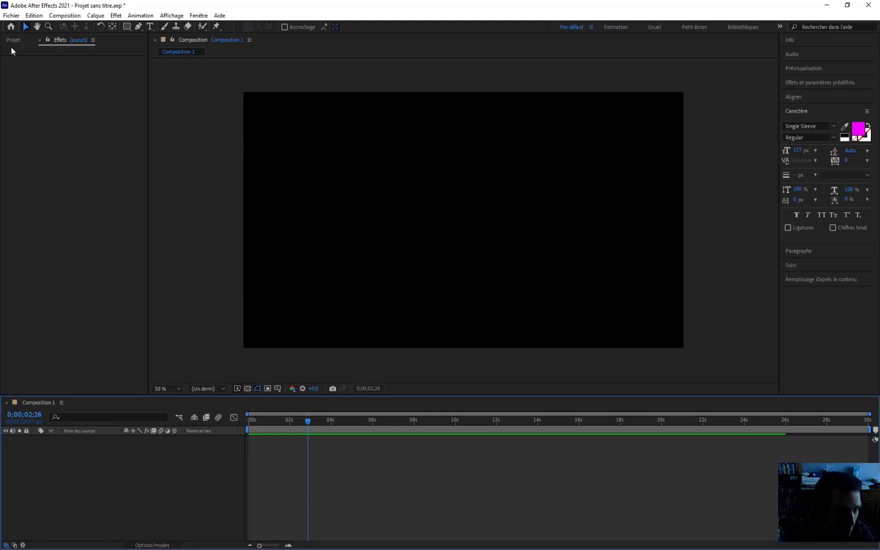
{"action": "left_click", "coordinate": [6, 41]}
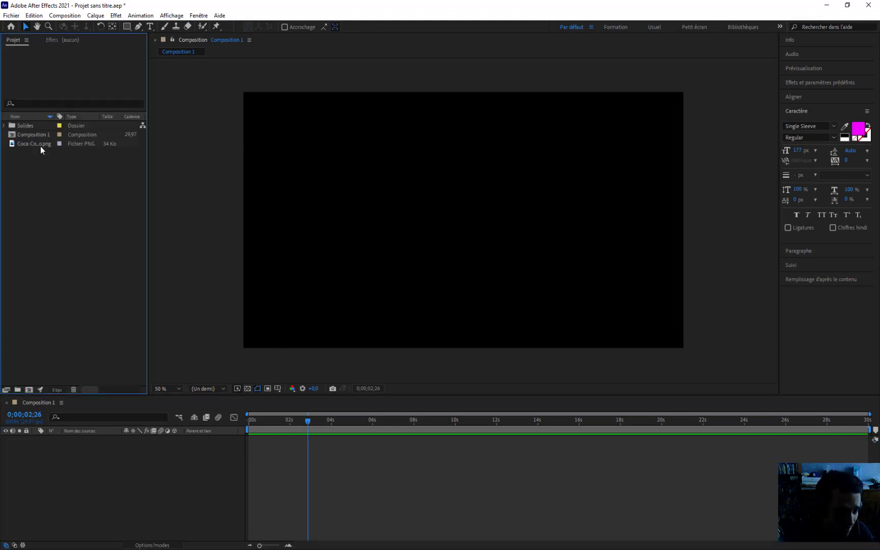
{"action": "left_click_drag", "start_coordinate": [33, 143], "coordinate": [128, 474]}
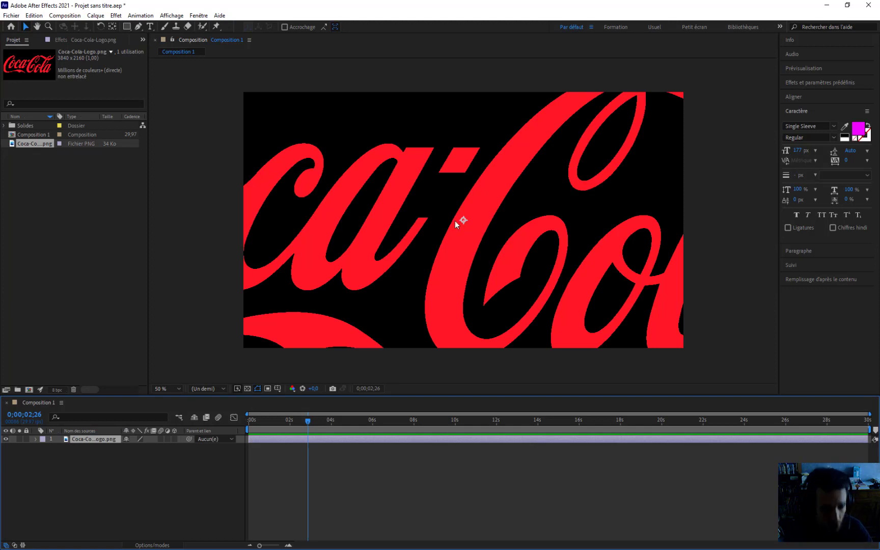
- Scale down and reposition the Coca-Cola logo so the whole logo spans the composition's width, centred in the frame
{"action": "left_click_drag", "start_coordinate": [400, 194], "coordinate": [264, 253]}
{"action": "left_click_drag", "start_coordinate": [597, 160], "coordinate": [482, 200]}
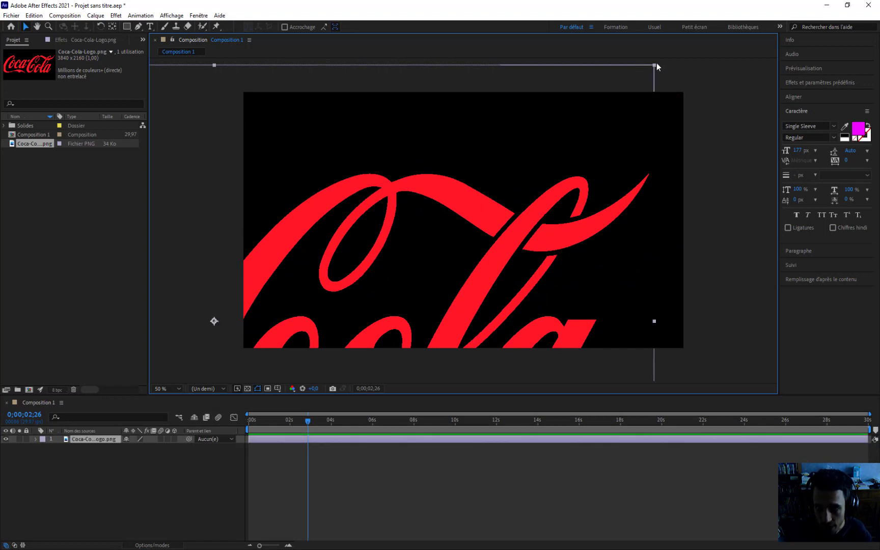
{"action": "left_click_drag", "start_coordinate": [655, 65], "coordinate": [424, 198]}
{"action": "left_click_drag", "start_coordinate": [345, 278], "coordinate": [584, 176]}
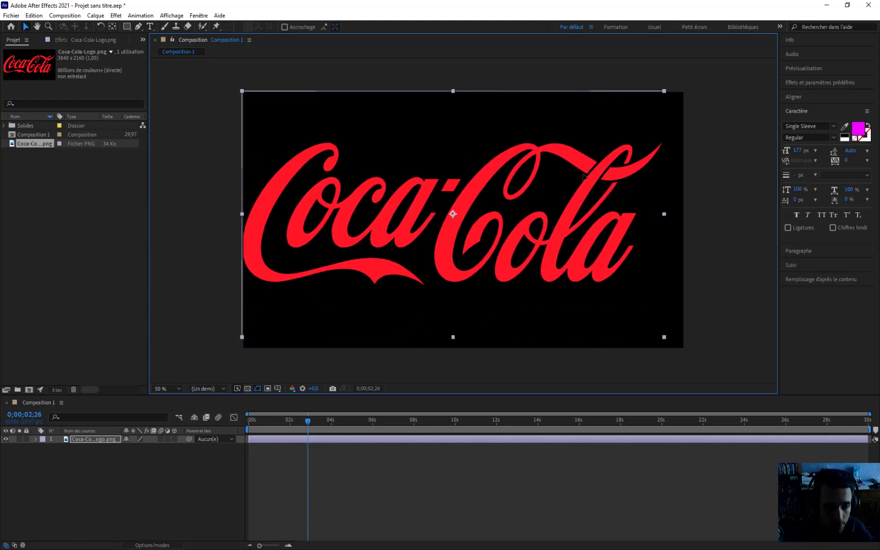
{"action": "left_click_drag", "start_coordinate": [664, 338], "coordinate": [681, 345]}
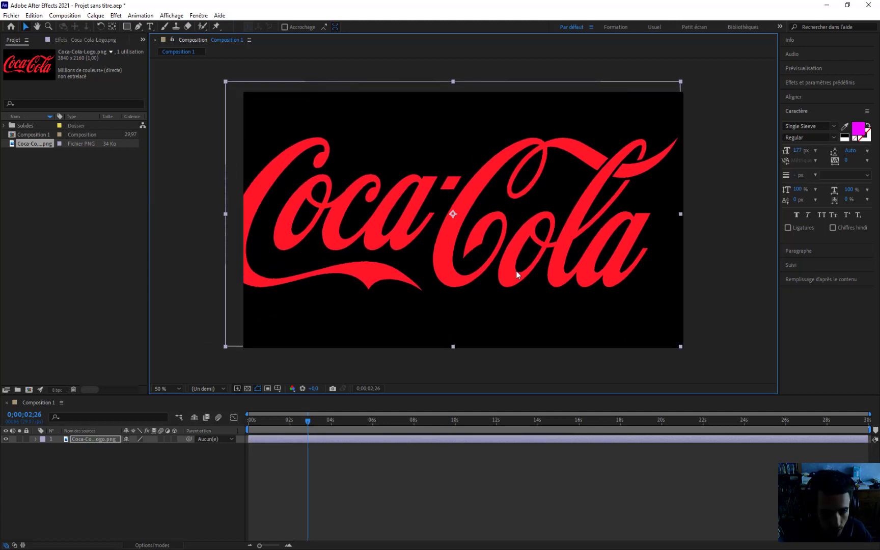
{"action": "left_click_drag", "start_coordinate": [516, 275], "coordinate": [525, 275]}
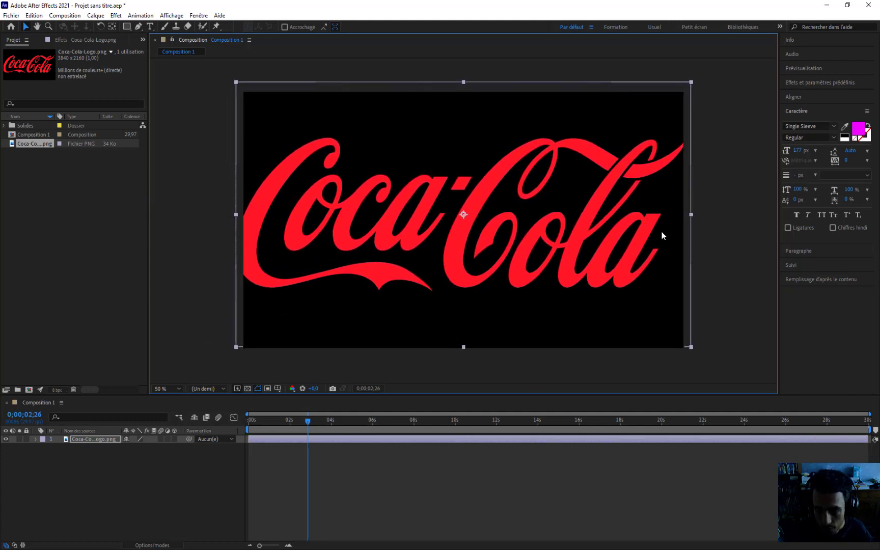
{"action": "left_click_drag", "start_coordinate": [688, 216], "coordinate": [684, 218]}
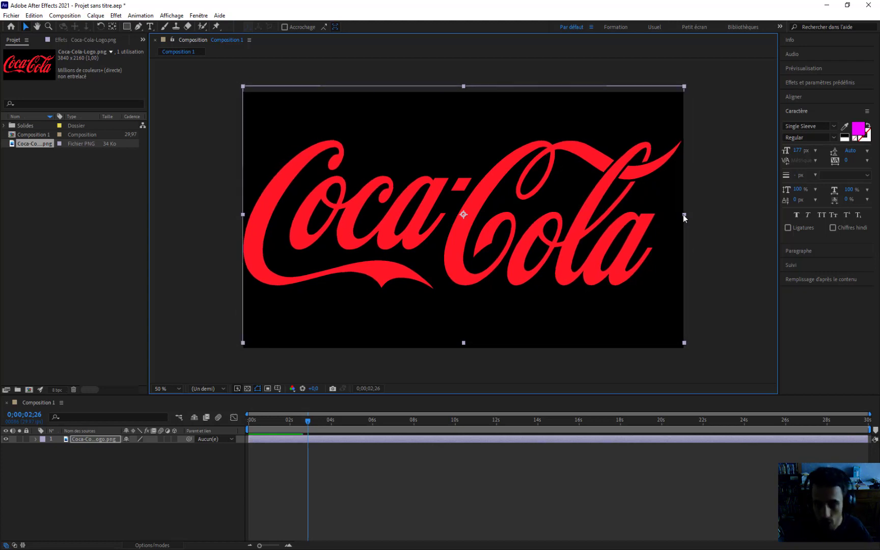
{"action": "left_click", "coordinate": [218, 347]}
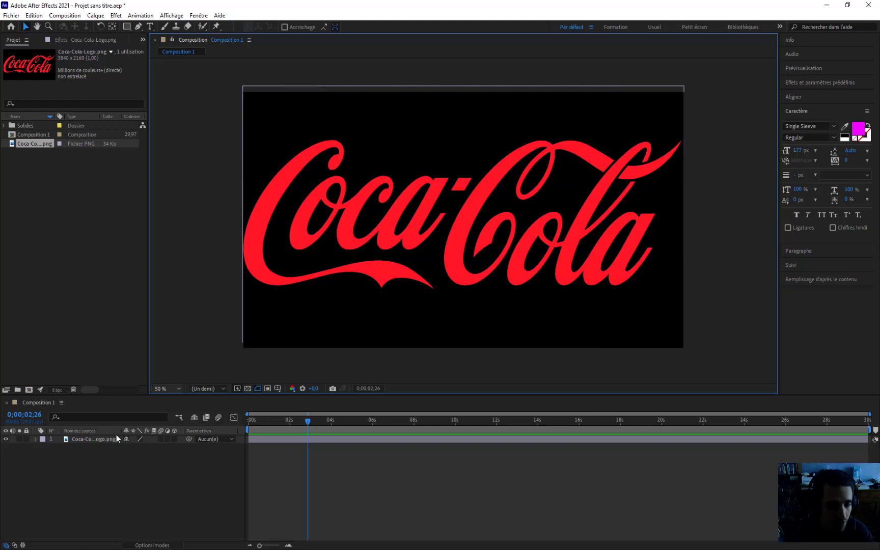
- Auto-trace the Coca-Cola logo's alpha channel at the current frame onto a new layer and check its list of masks
{"action": "left_click", "coordinate": [103, 438]}
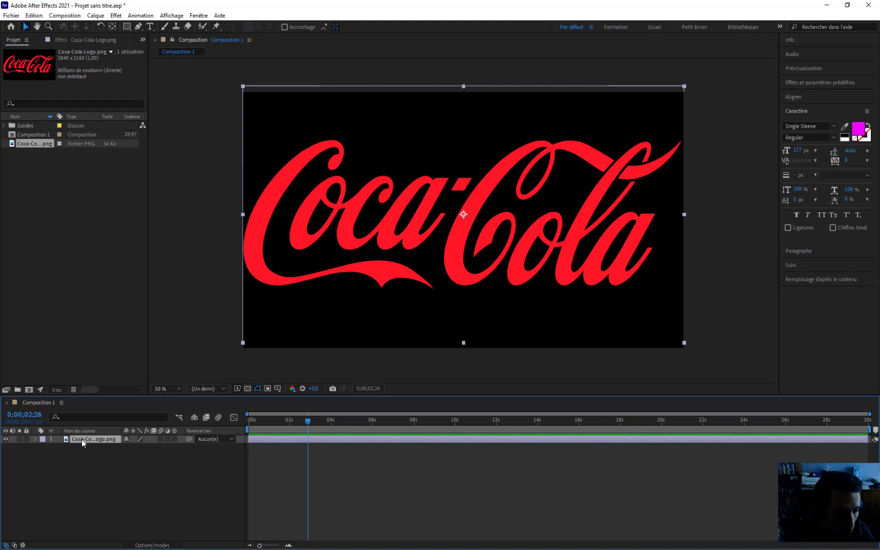
{"action": "left_click", "coordinate": [95, 16]}
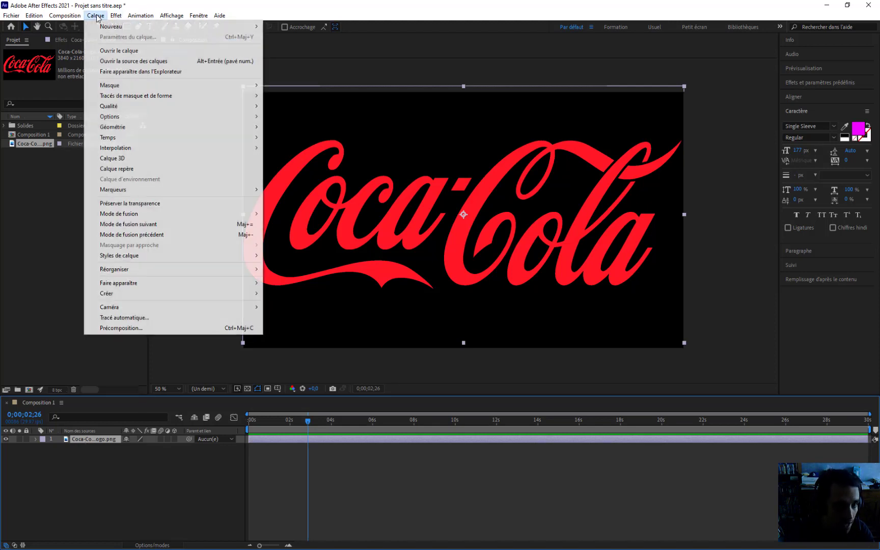
{"action": "left_click", "coordinate": [127, 318]}
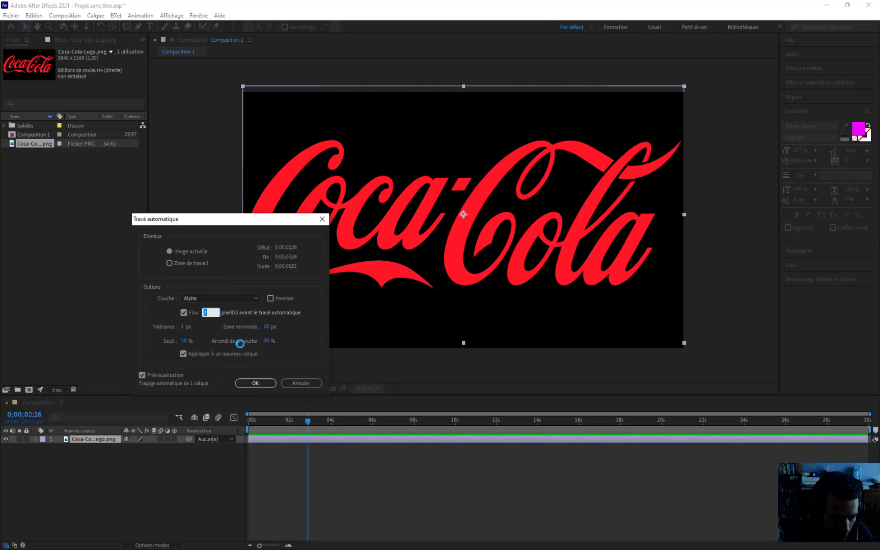
{"action": "left_click", "coordinate": [255, 383]}
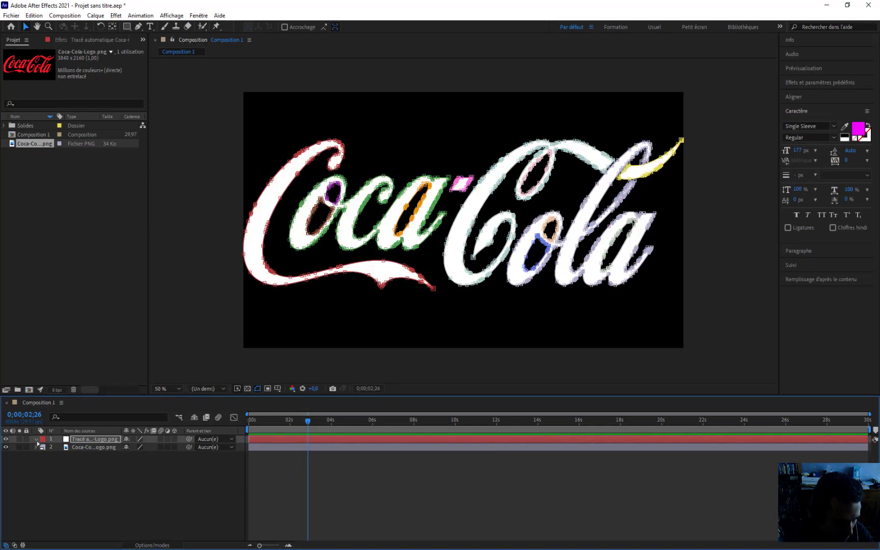
{"action": "left_click", "coordinate": [37, 441]}
{"action": "left_click", "coordinate": [44, 448]}
{"action": "scroll", "coordinate": [59, 459], "scroll_direction": "down", "scroll_amount": 1}
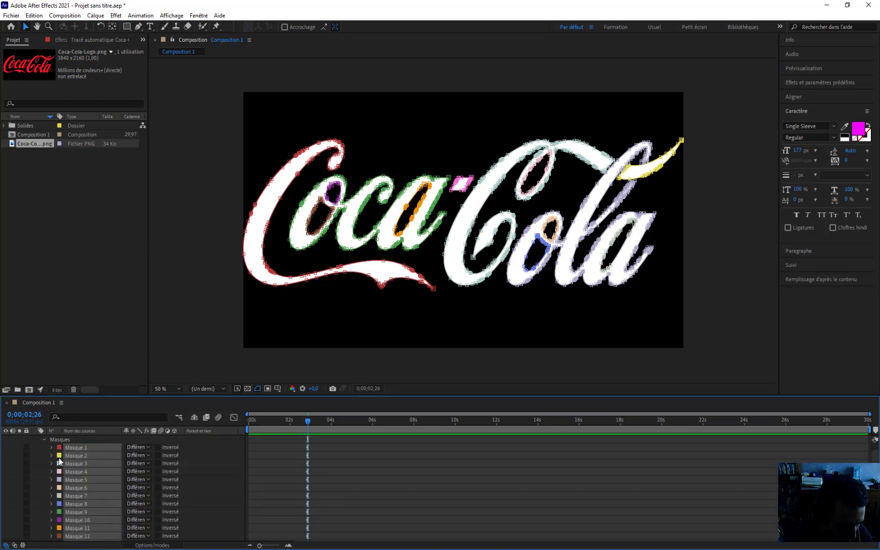
{"action": "scroll", "coordinate": [24, 464], "scroll_direction": "up", "scroll_amount": 1}
{"action": "left_click", "coordinate": [36, 439]}
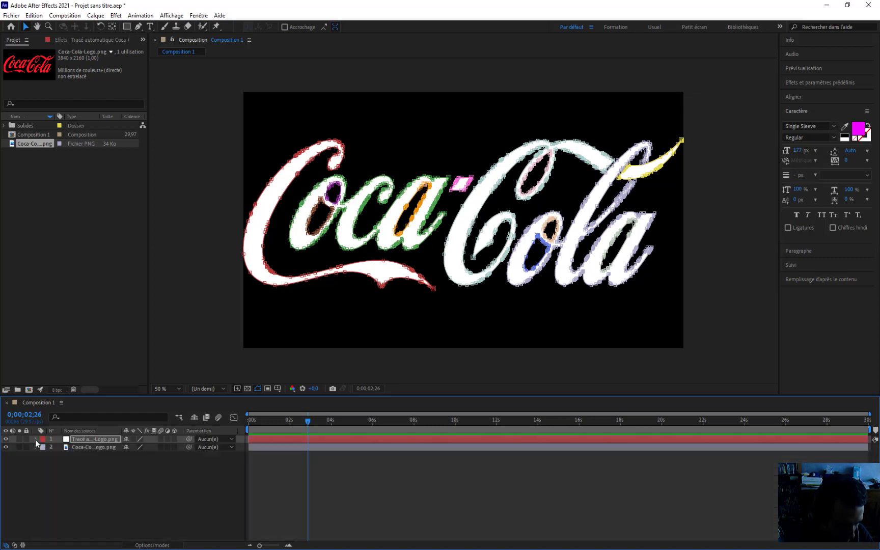
- Apply the Saber effect to the auto-traced logo layer and set its Core Type to Layer Masks
{"action": "left_click", "coordinate": [94, 439]}
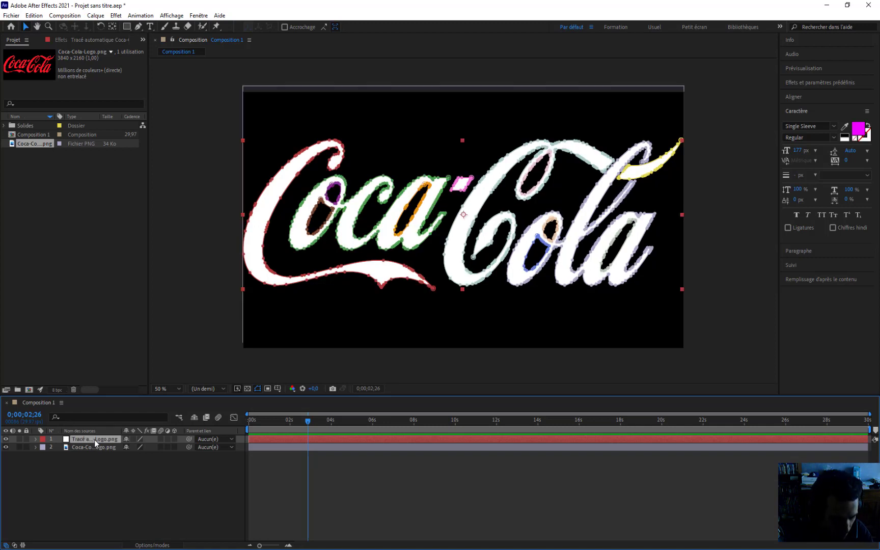
{"action": "left_click", "coordinate": [116, 16]}
{"action": "left_click", "coordinate": [127, 38]}
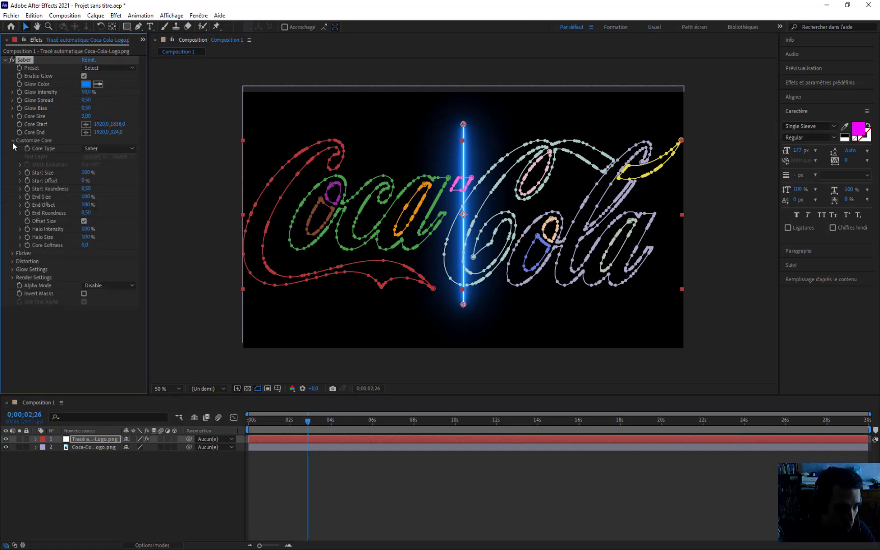
{"action": "left_click", "coordinate": [104, 148]}
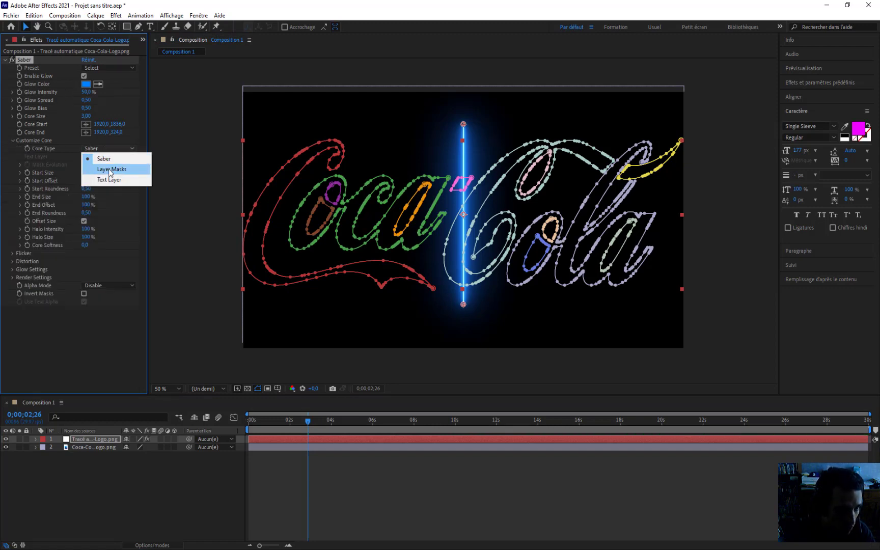
{"action": "left_click", "coordinate": [108, 170]}
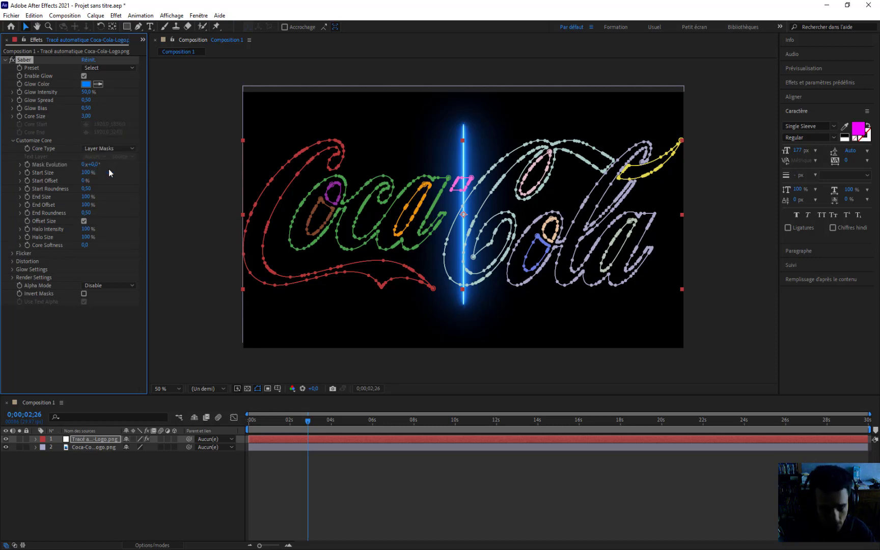
- Set Saber's Glow Intensity to 20% on the auto-traced logo layer
{"action": "left_click", "coordinate": [86, 92]}
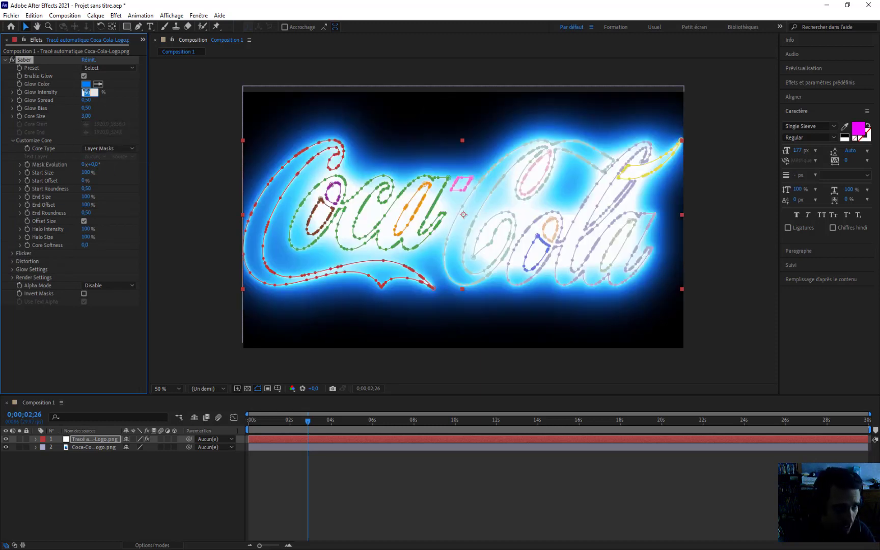
{"action": "type", "text": "20"}
{"action": "left_click", "coordinate": [64, 334]}
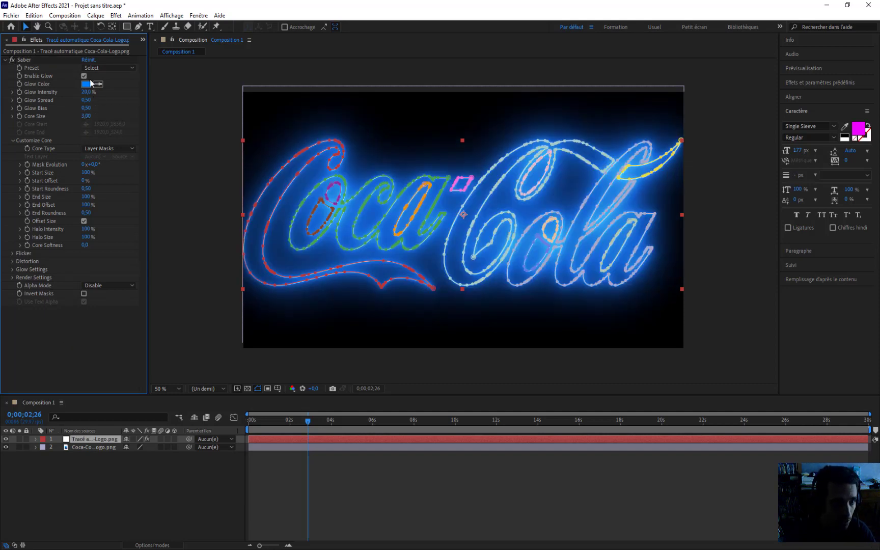
- Change Saber's Glow Color to magenta FF00E4
{"action": "left_click", "coordinate": [89, 84]}
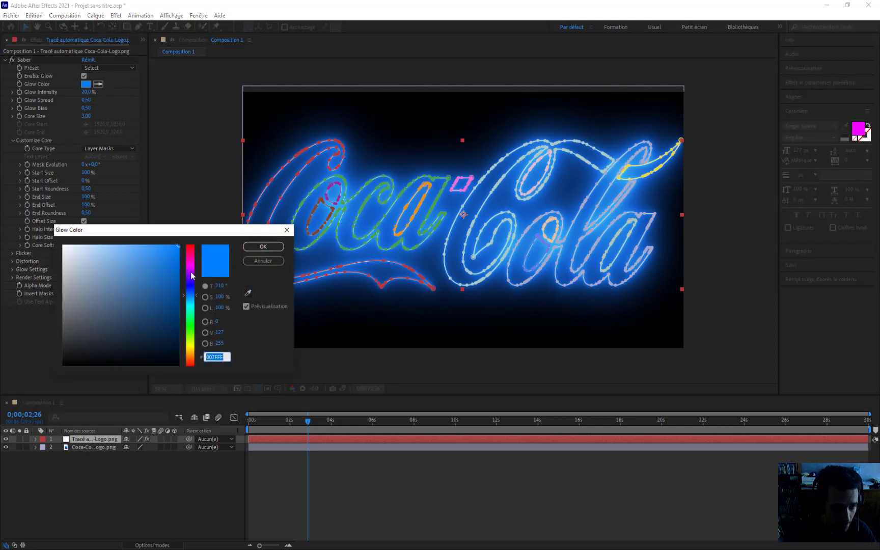
{"action": "left_click_drag", "start_coordinate": [193, 278], "coordinate": [190, 264]}
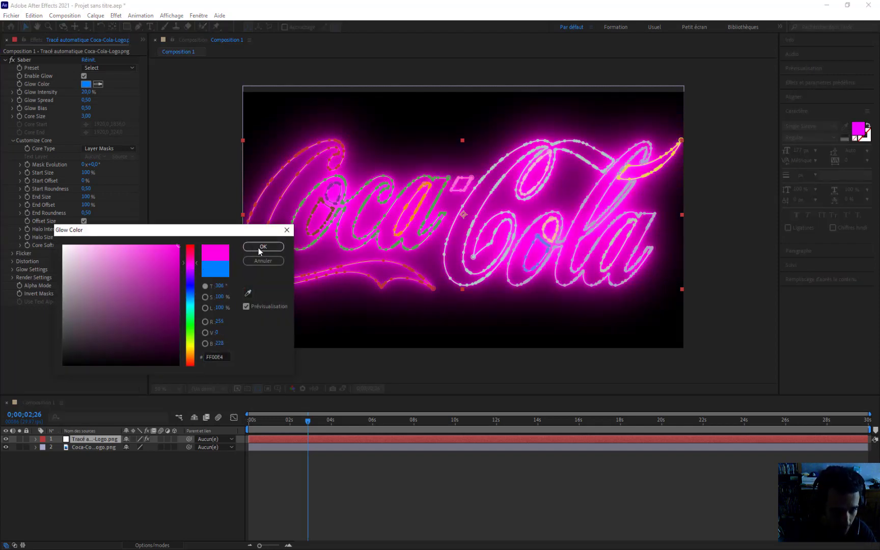
{"action": "left_click", "coordinate": [263, 247]}
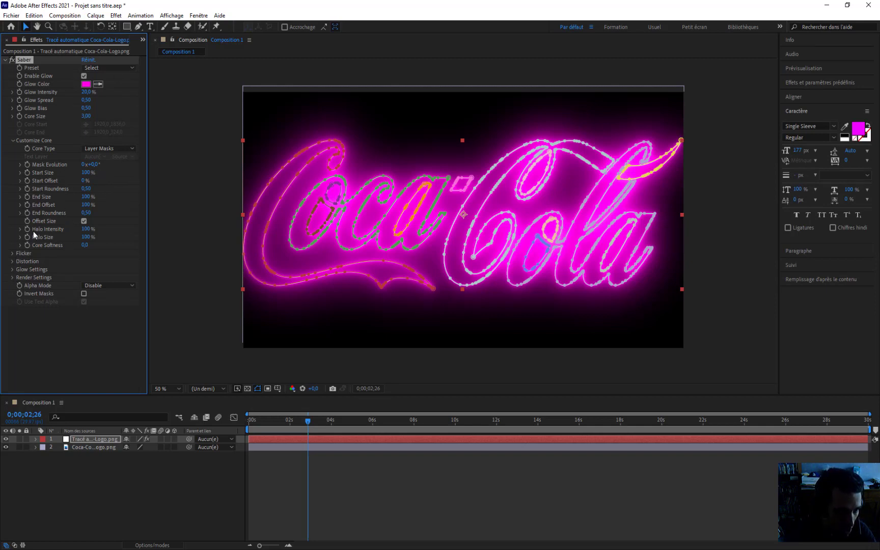
- Set Composite Settings to Transparent in Saber's Render Settings and deselect the traced layer
{"action": "left_click", "coordinate": [12, 278]}
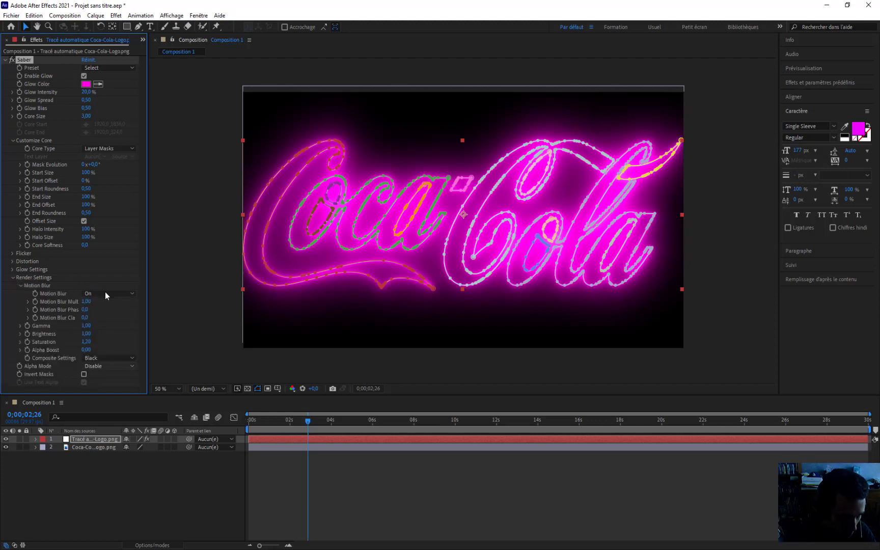
{"action": "left_click", "coordinate": [114, 356]}
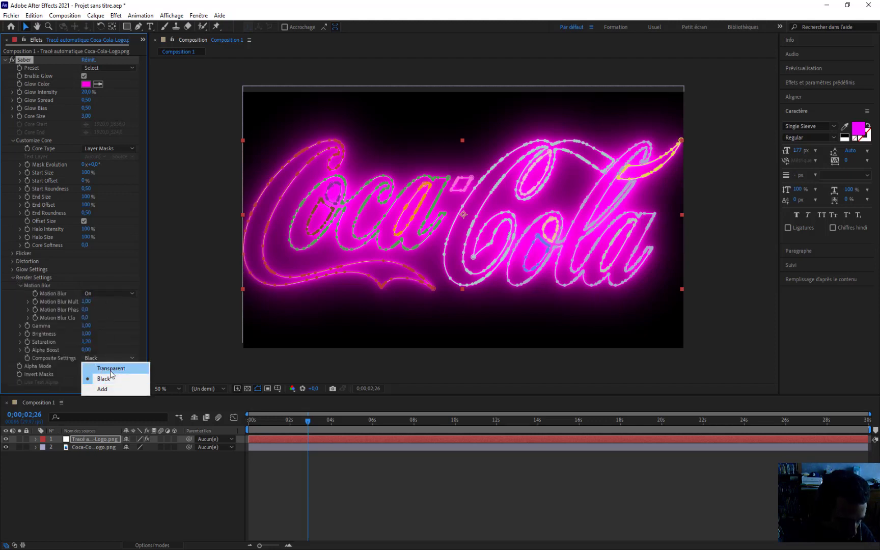
{"action": "left_click", "coordinate": [110, 369]}
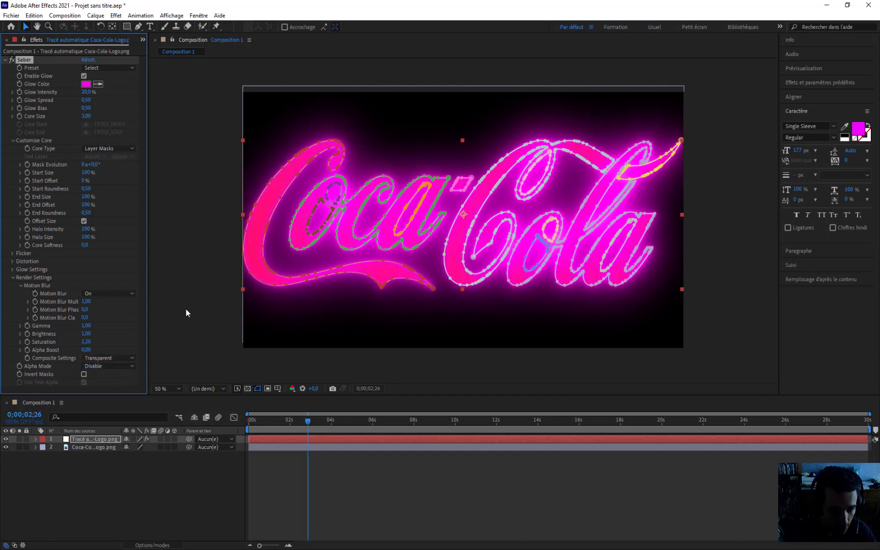
{"action": "left_click", "coordinate": [203, 324]}
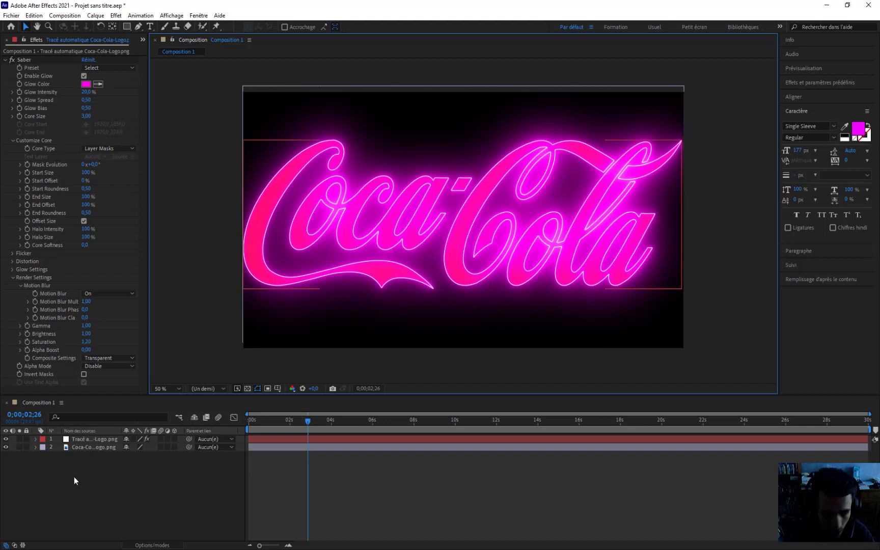
- Hide the original Coca-Cola logo layer beneath the auto-traced layer
{"action": "left_click", "coordinate": [9, 466]}
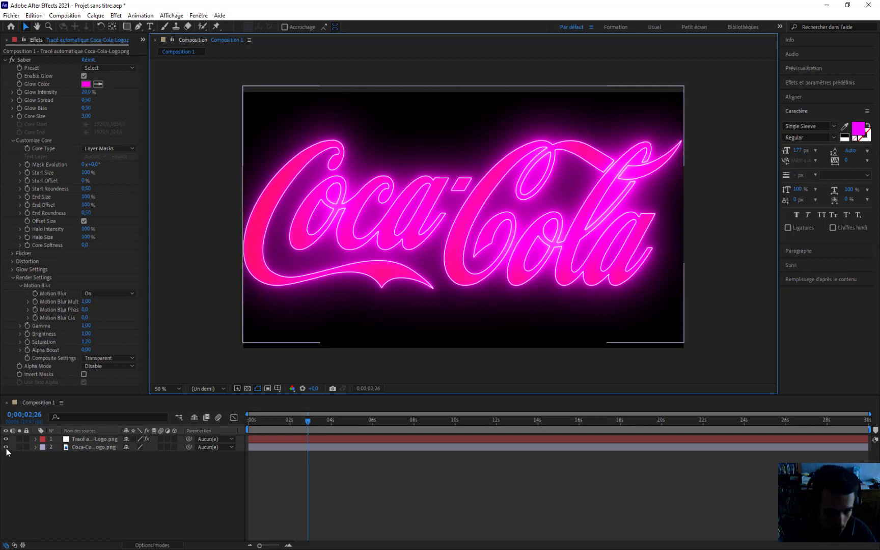
{"action": "left_click", "coordinate": [6, 448]}
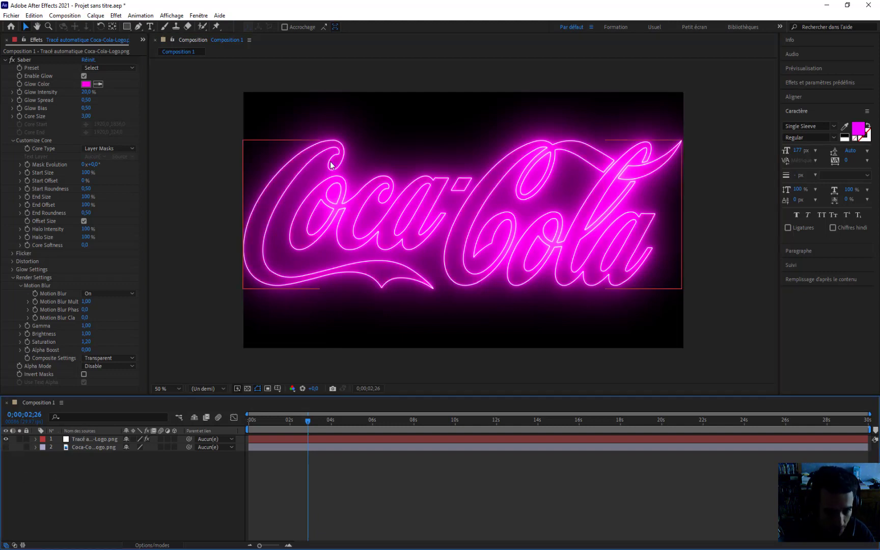
{"action": "left_click", "coordinate": [36, 461]}
- Change Saber's Glow Color to pure red FF0000 and deselect the traced logo layer
{"action": "left_click", "coordinate": [88, 85]}
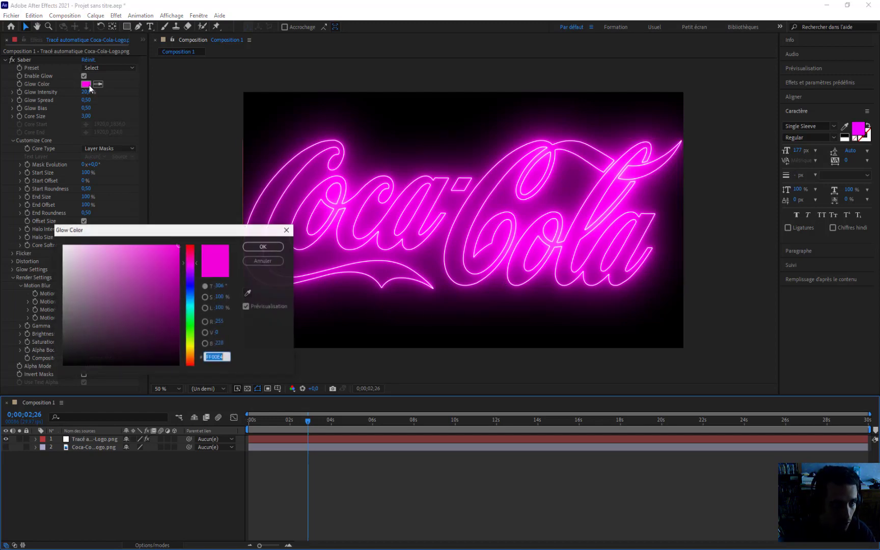
{"action": "left_click", "coordinate": [191, 252]}
{"action": "left_click_drag", "start_coordinate": [195, 243], "coordinate": [198, 238]}
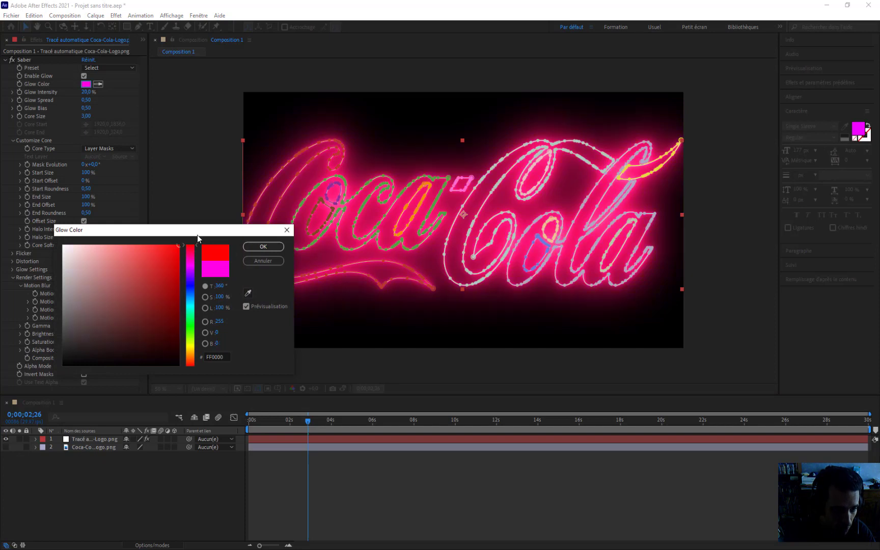
{"action": "left_click", "coordinate": [256, 251]}
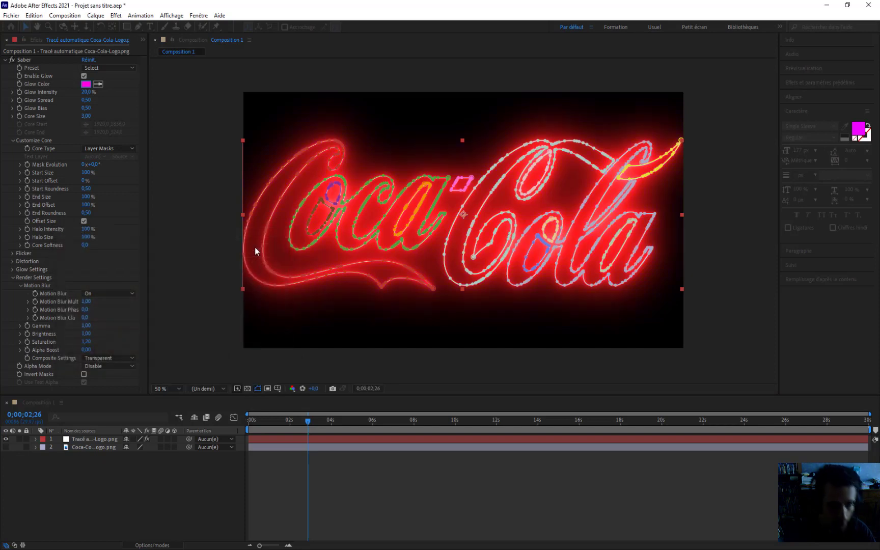
{"action": "left_click", "coordinate": [129, 461]}
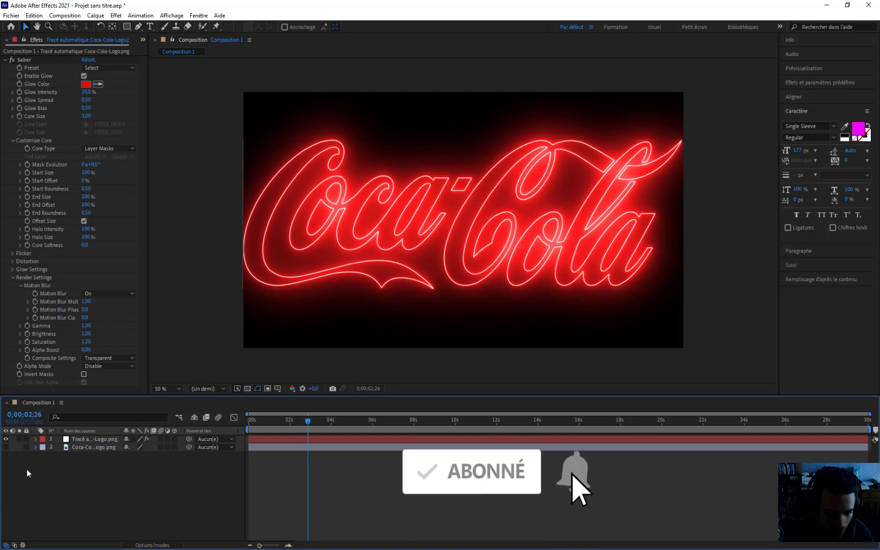
- Show the original Coca-Cola logo layer beneath the neon outline to compare them, and hide it again
{"action": "left_click", "coordinate": [5, 448]}
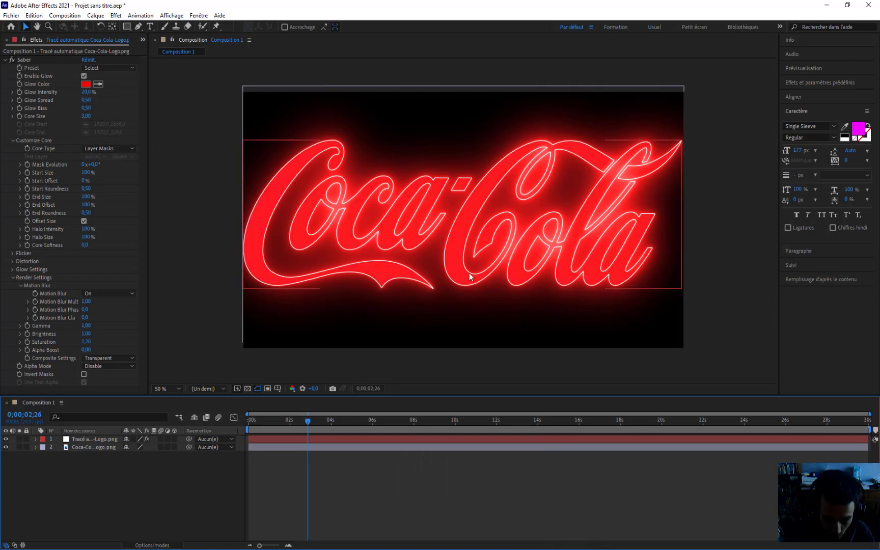
{"action": "left_click", "coordinate": [5, 447]}
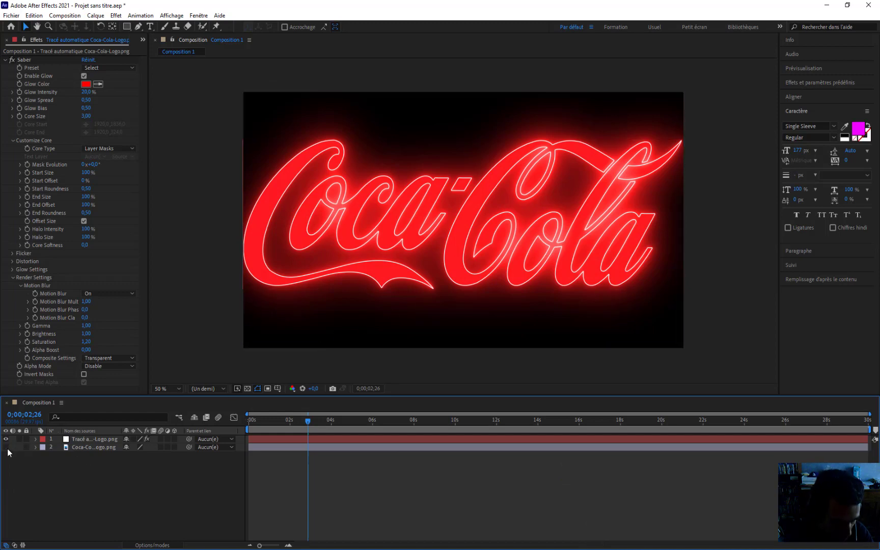
- Start keyframing Saber's End Offset at 0;00;00;00 with a value of 0% and deselect the traced logo layer
{"action": "left_click", "coordinate": [248, 421]}
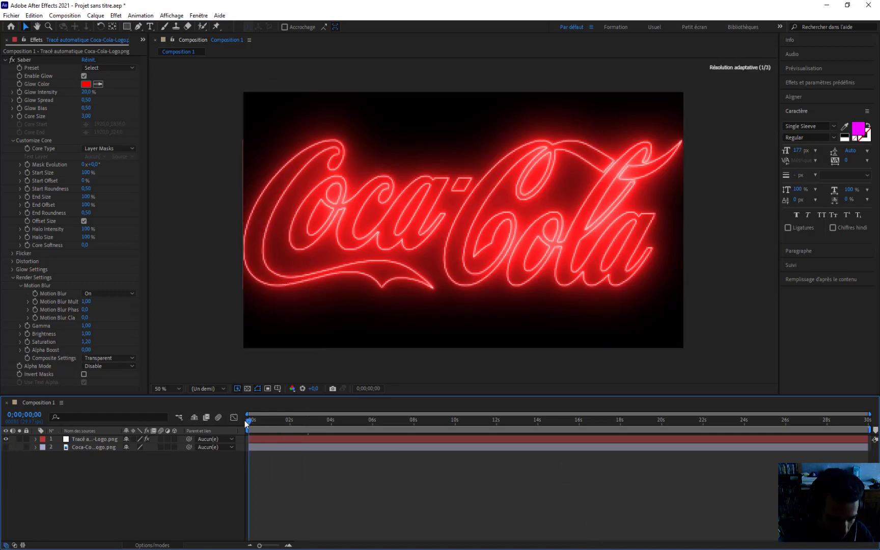
{"action": "left_click", "coordinate": [29, 206]}
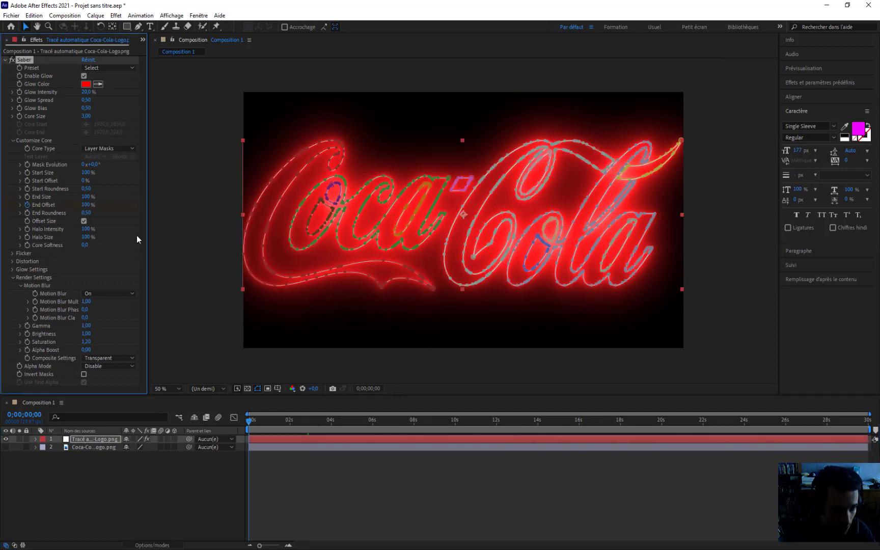
{"action": "left_click", "coordinate": [86, 205]}
{"action": "type", "text": "0"}
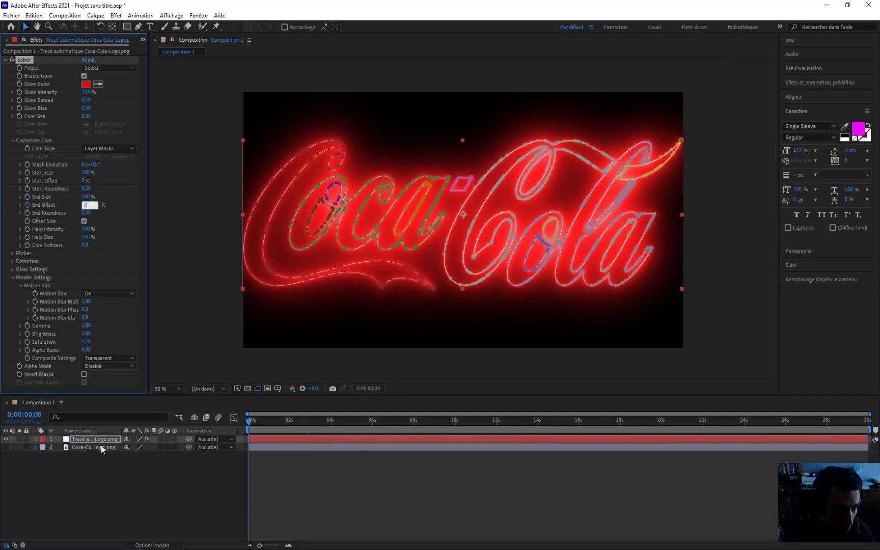
{"action": "left_click", "coordinate": [102, 491]}
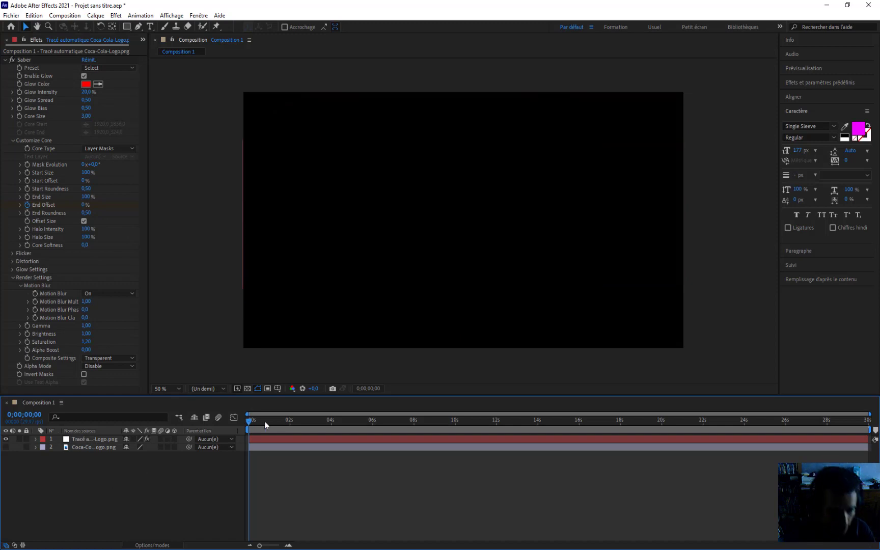
- Add an End Offset keyframe of 100% at 0;00;02;01 and deselect the traced logo layer
{"action": "left_click_drag", "start_coordinate": [264, 422], "coordinate": [291, 422]}
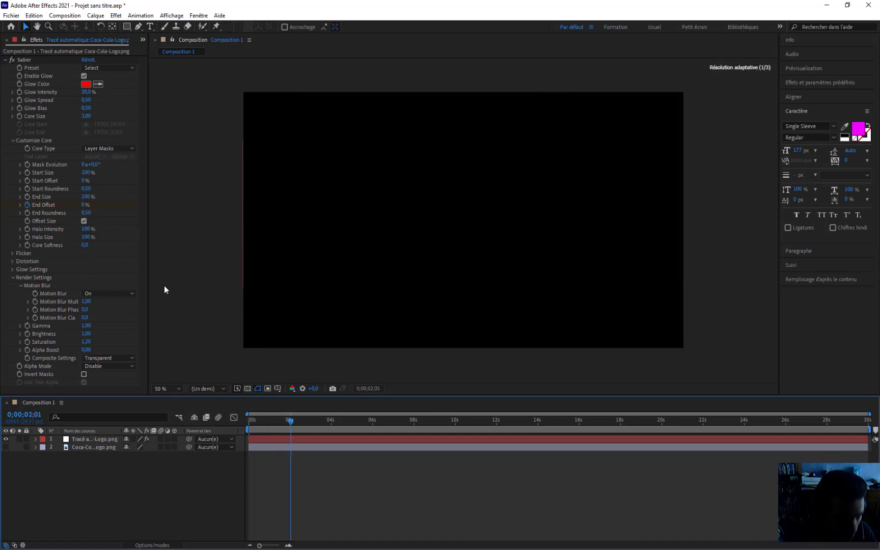
{"action": "left_click", "coordinate": [85, 205]}
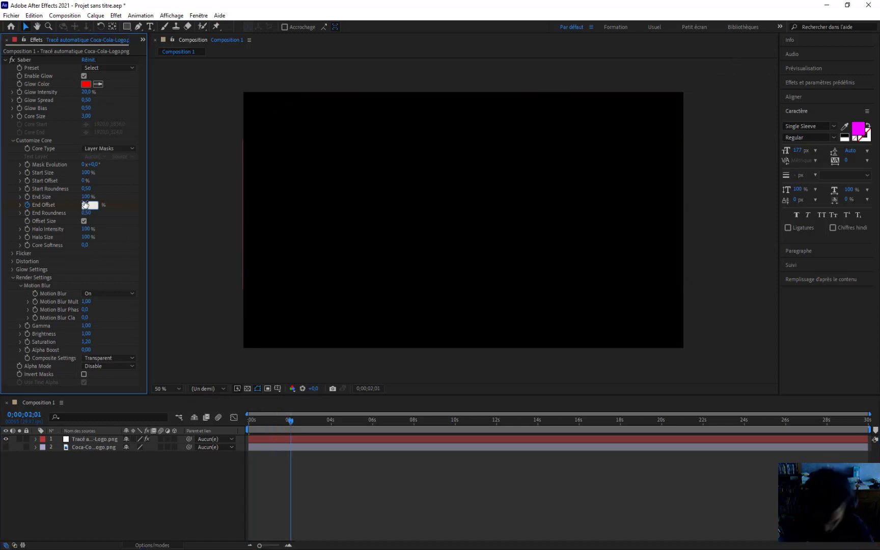
{"action": "type", "text": "100"}
{"action": "left_click", "coordinate": [124, 480]}
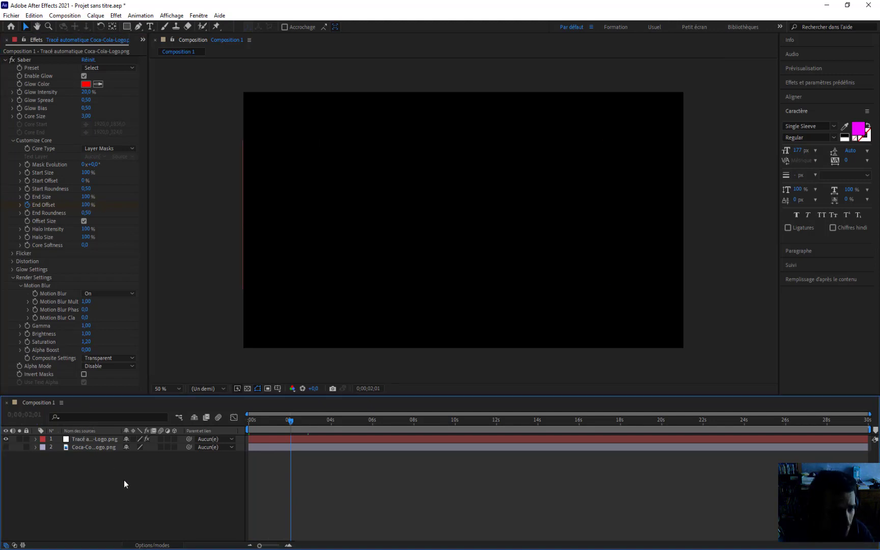
- Play the logo outline animation from the start twice and check its last frames up to about two seconds
{"action": "left_click_drag", "start_coordinate": [291, 422], "coordinate": [212, 483]}
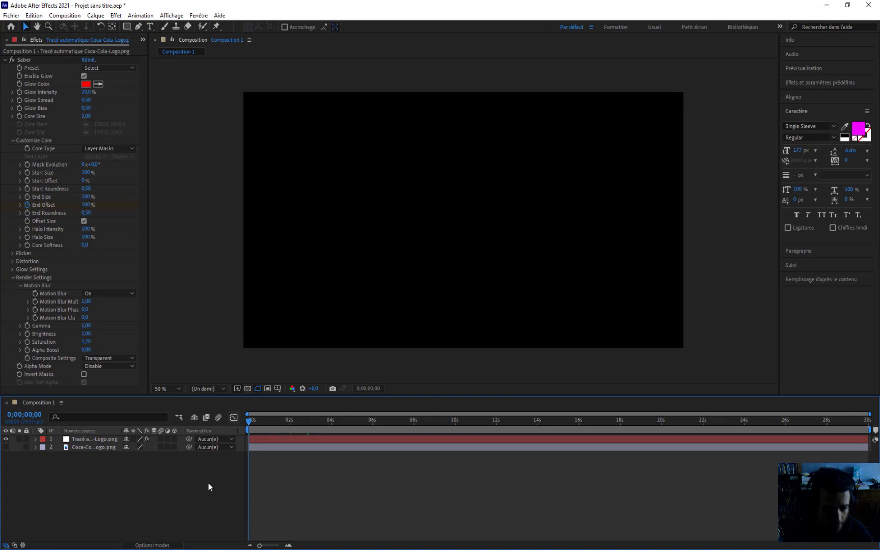
{"action": "key", "text": "space"}
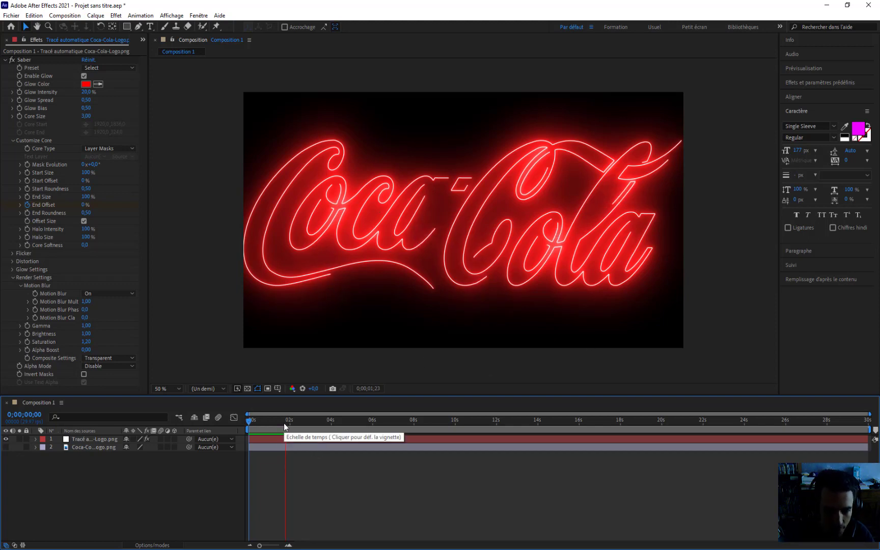
{"action": "mouse_move", "coordinate": [283, 423]}
{"action": "left_mouse_down"}
{"action": "mouse_move", "coordinate": [291, 423]}
{"action": "mouse_move", "coordinate": [284, 426]}
{"action": "left_mouse_up"}
{"action": "key", "text": "space"}
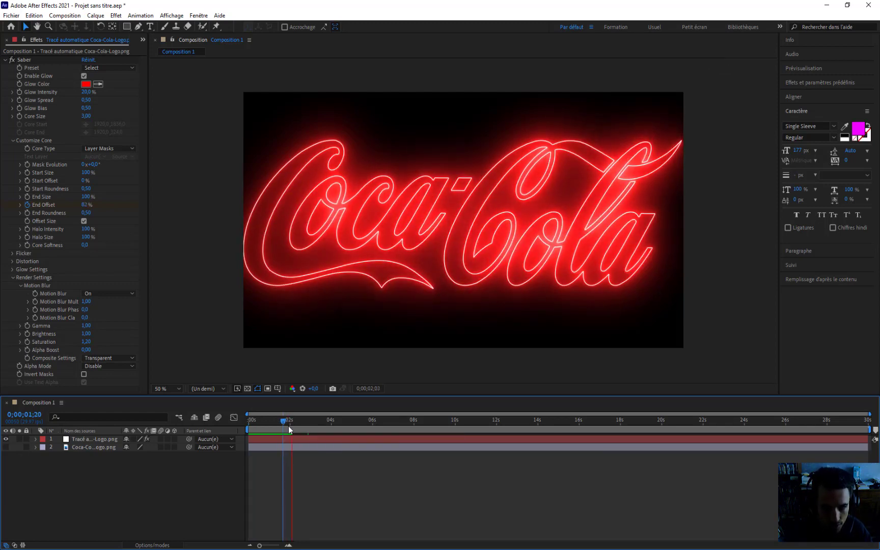
{"action": "left_click_drag", "start_coordinate": [284, 425], "coordinate": [245, 425]}
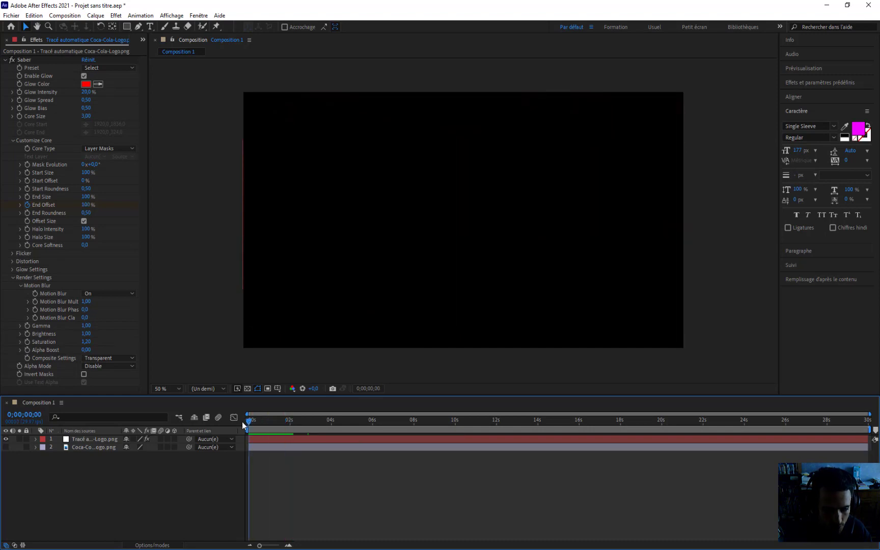
{"action": "key", "text": "space"}
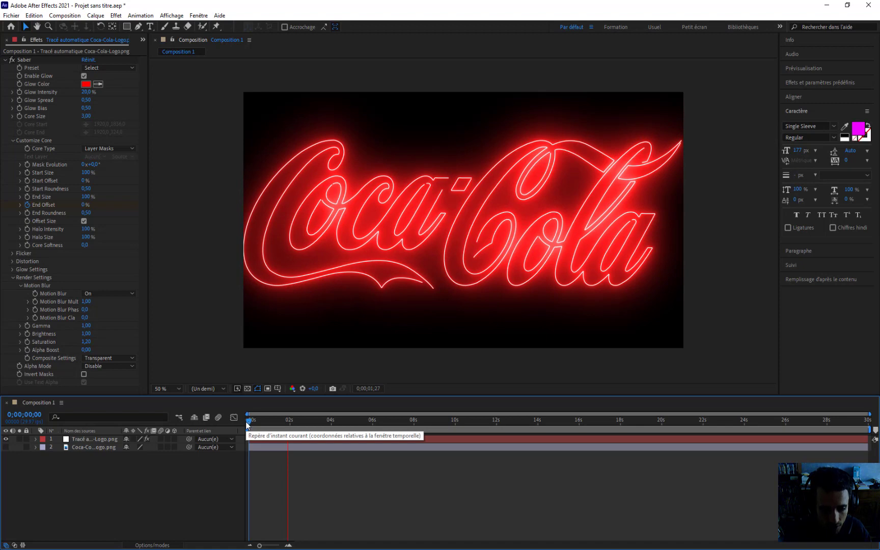
{"action": "left_click", "coordinate": [284, 424]}
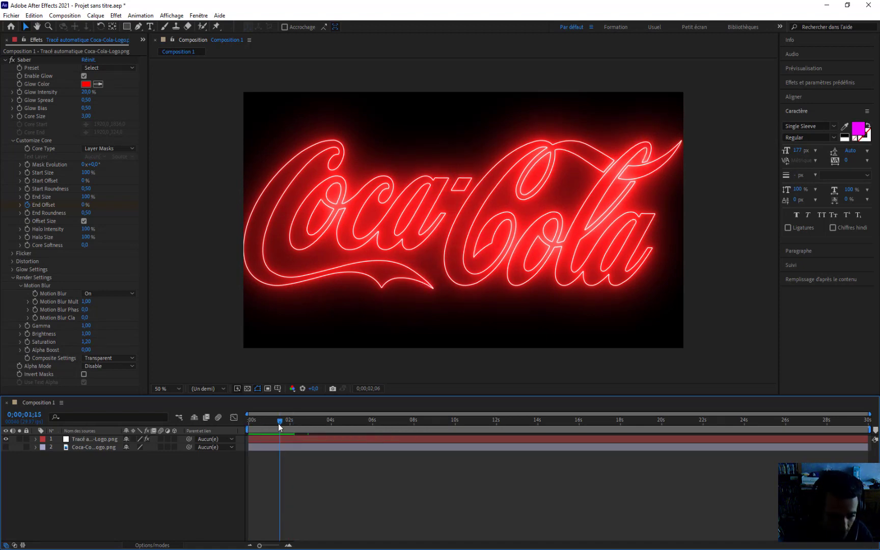
{"action": "left_click_drag", "start_coordinate": [286, 427], "coordinate": [296, 427]}
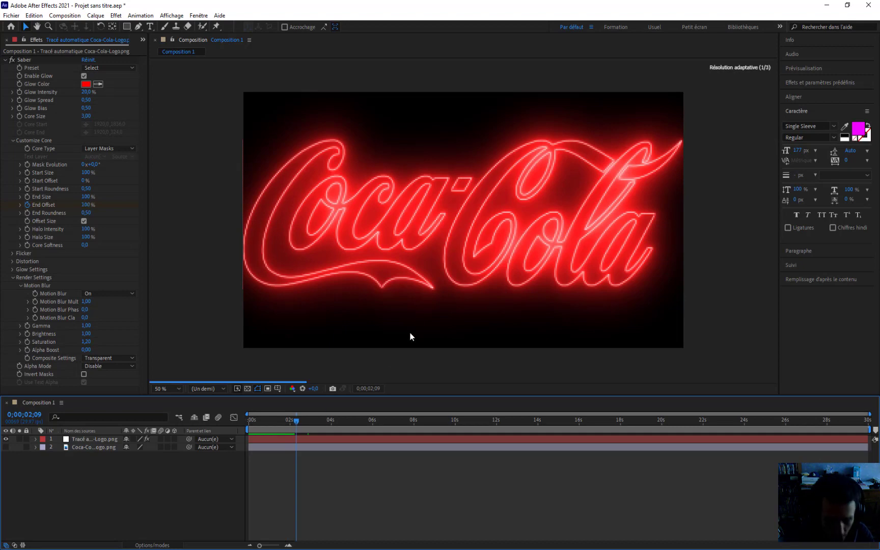
- Apply Saber's Firestorm preset to the traced logo and inspect its Glow Color without changing it
{"action": "left_click", "coordinate": [282, 367]}
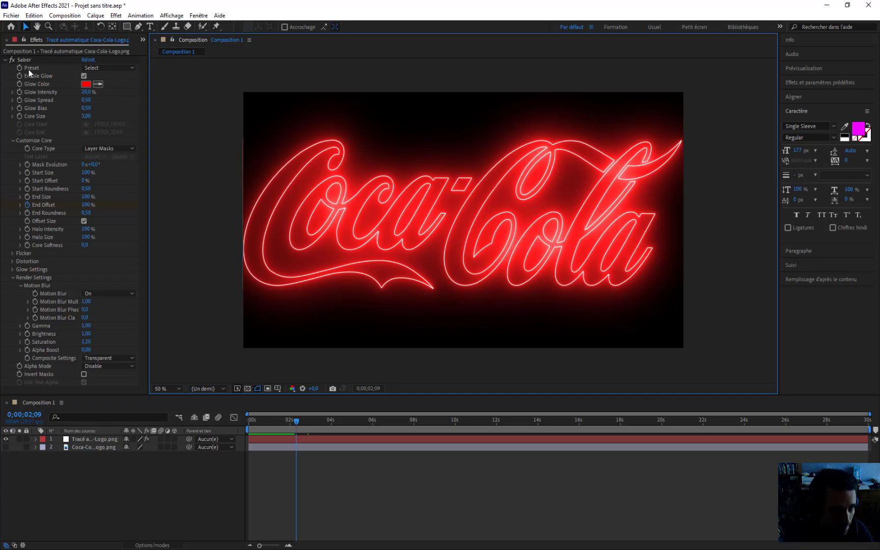
{"action": "left_click", "coordinate": [115, 68]}
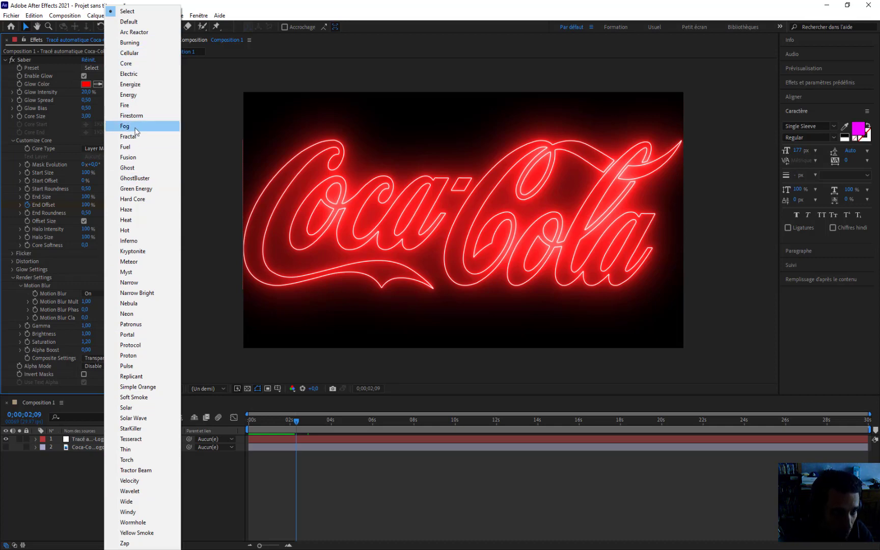
{"action": "left_click", "coordinate": [138, 116]}
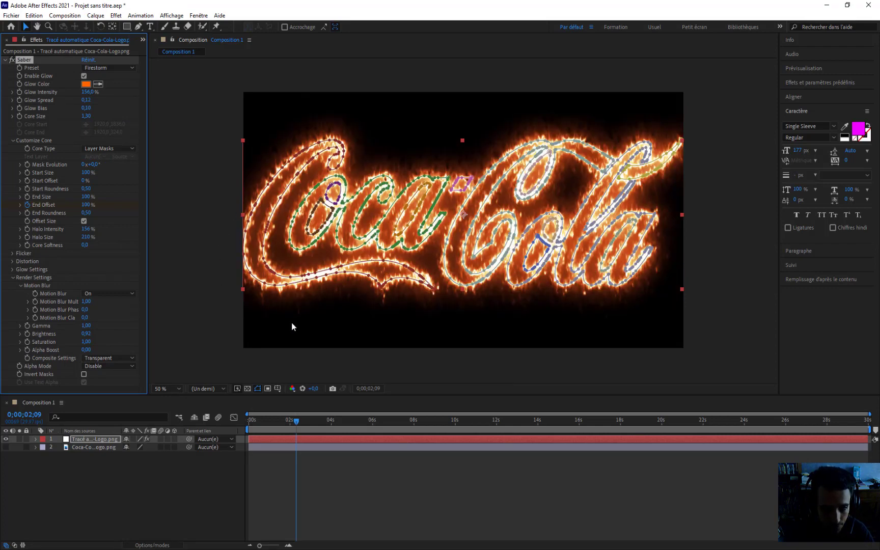
{"action": "left_click", "coordinate": [213, 353]}
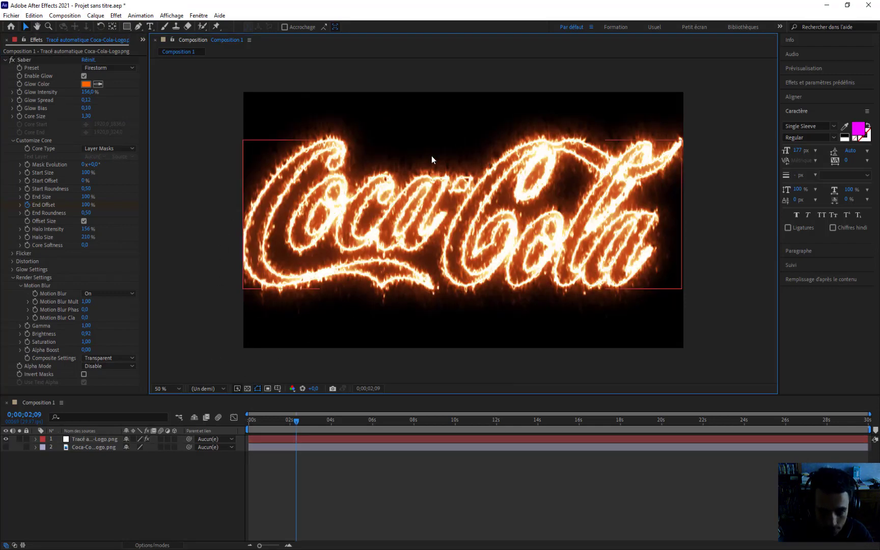
{"action": "left_click", "coordinate": [86, 84]}
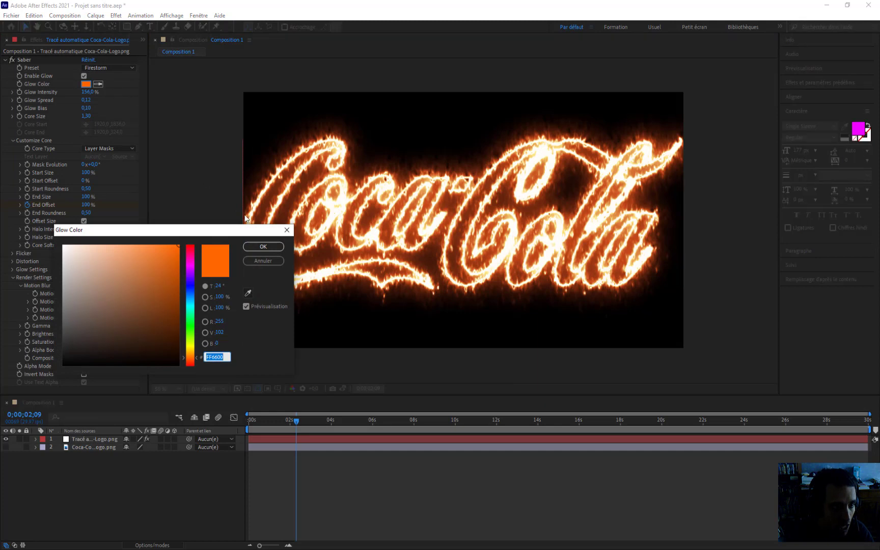
{"action": "left_click", "coordinate": [287, 231]}
- Try Saber's Fusion preset on the traced logo, followed by the Heat preset
{"action": "left_click", "coordinate": [107, 68]}
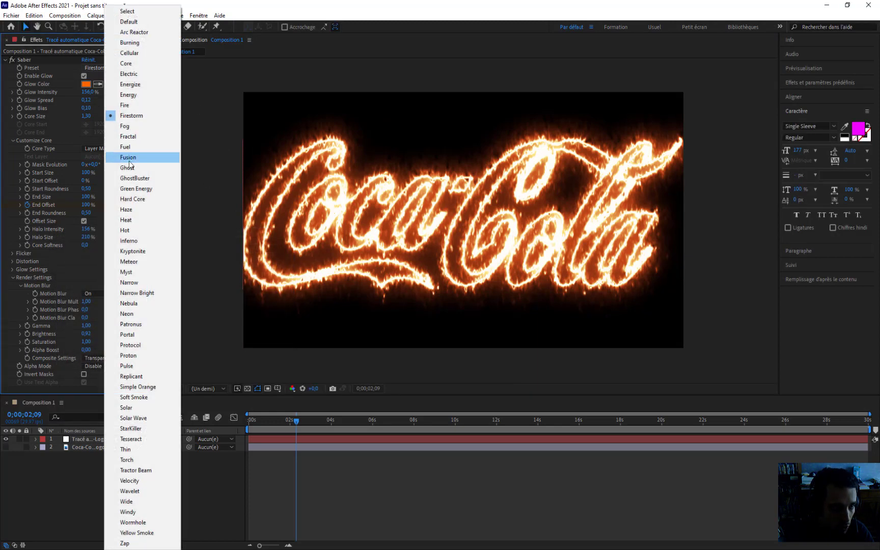
{"action": "left_click", "coordinate": [128, 161]}
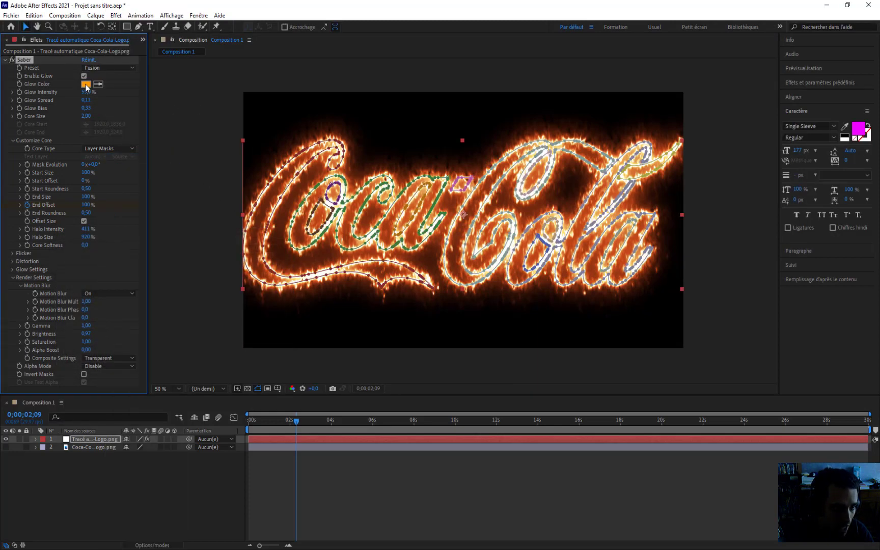
{"action": "left_click", "coordinate": [99, 67]}
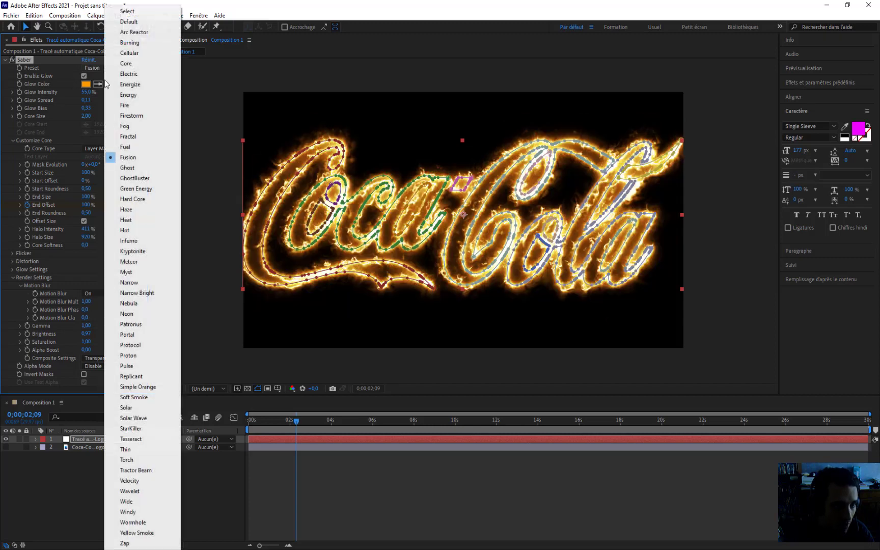
{"action": "left_click", "coordinate": [118, 222]}
{"action": "left_click_drag", "start_coordinate": [81, 91], "coordinate": [86, 90]}
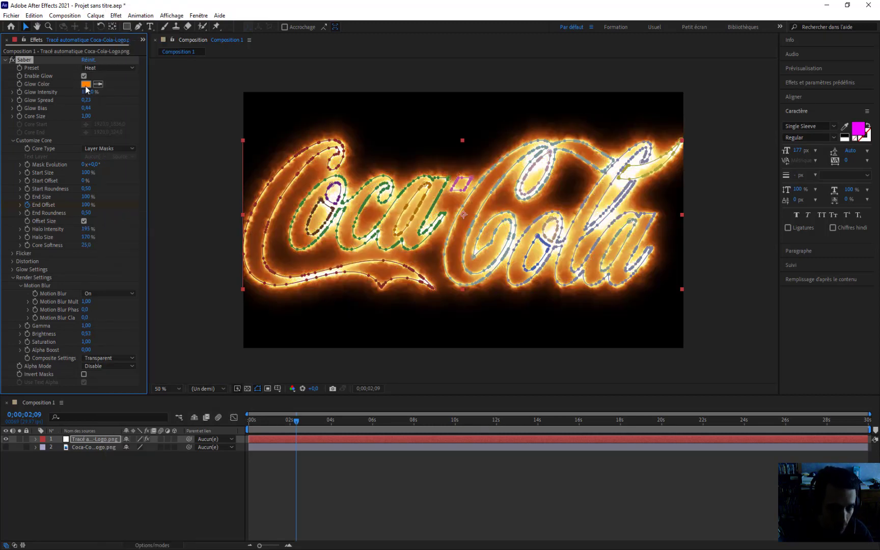
- Apply Saber's Meteor preset and deselect the traced logo layer
{"action": "left_click", "coordinate": [95, 68]}
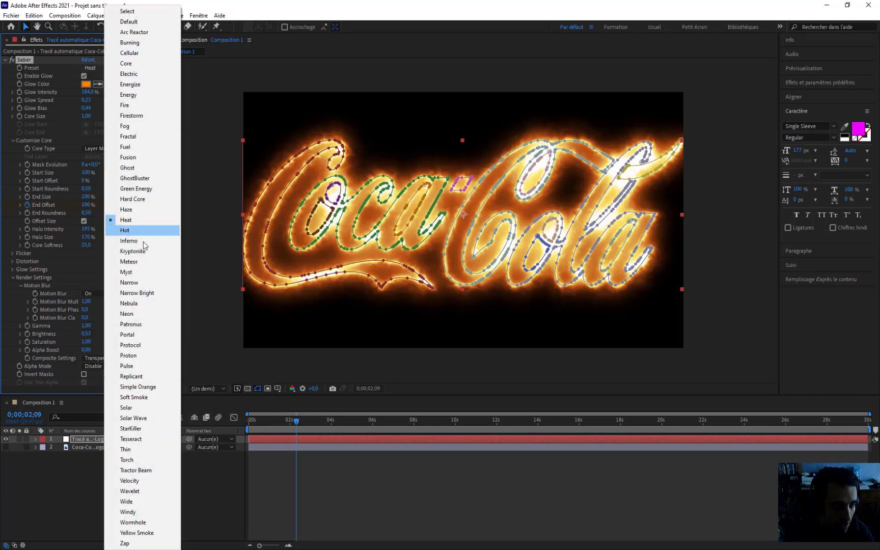
{"action": "left_click", "coordinate": [129, 262]}
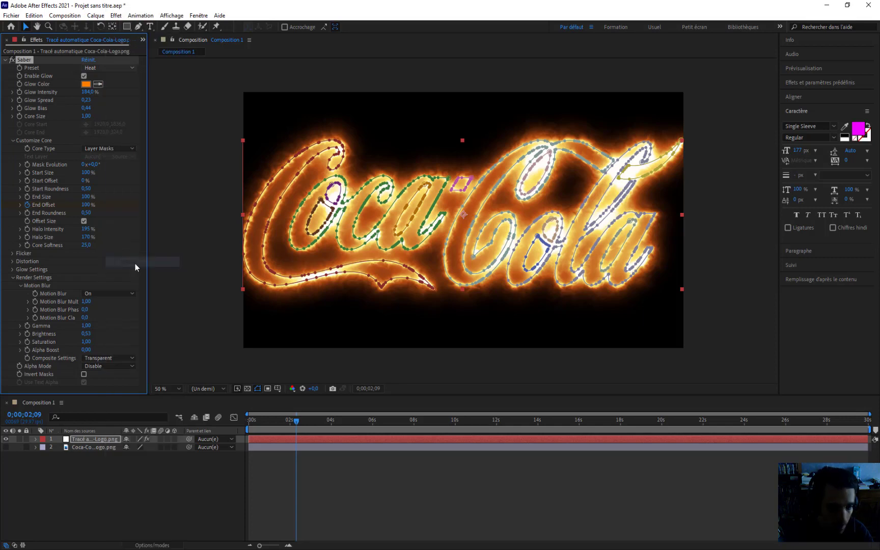
{"action": "left_click", "coordinate": [174, 266]}
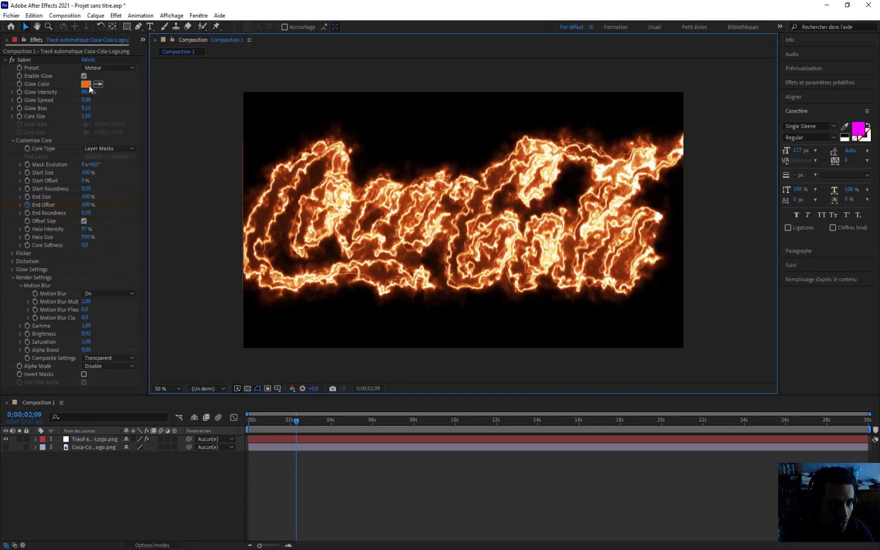
- Change the Meteor glow's colour to pure red FF0000 and deselect the traced logo layer
{"action": "left_click", "coordinate": [86, 84]}
{"action": "left_click_drag", "start_coordinate": [192, 258], "coordinate": [194, 241]}
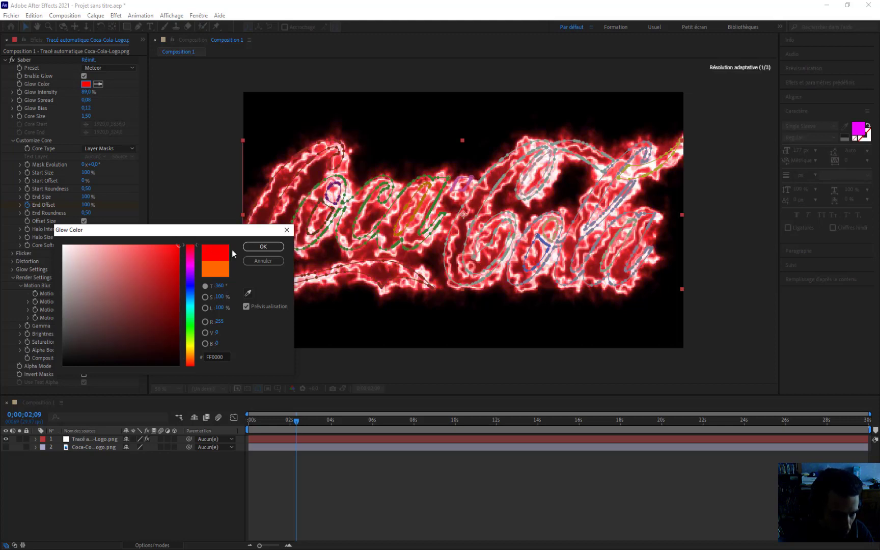
{"action": "left_click", "coordinate": [262, 248]}
{"action": "left_click", "coordinate": [209, 247]}
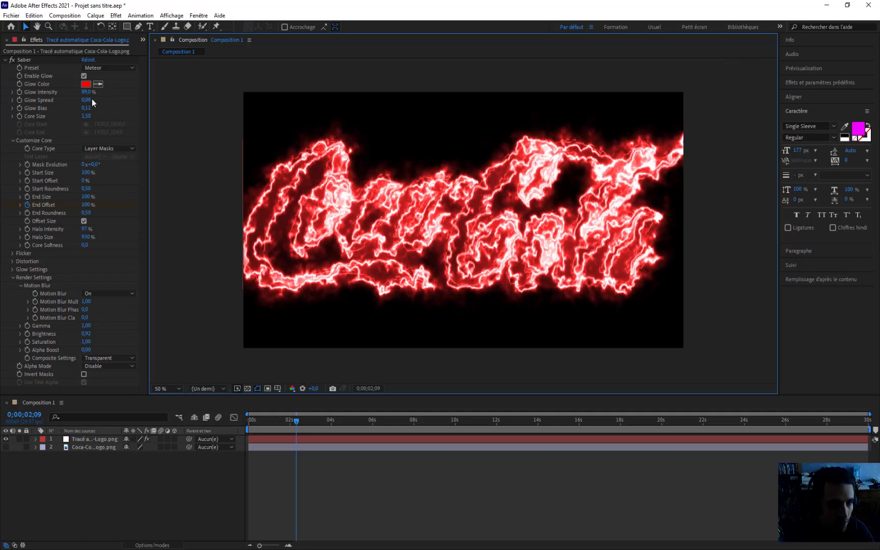
- Set Saber's Glow Intensity to 71% and Glow Bias to 0.21, and deselect the traced logo layer
{"action": "left_click_drag", "start_coordinate": [87, 92], "coordinate": [77, 92]}
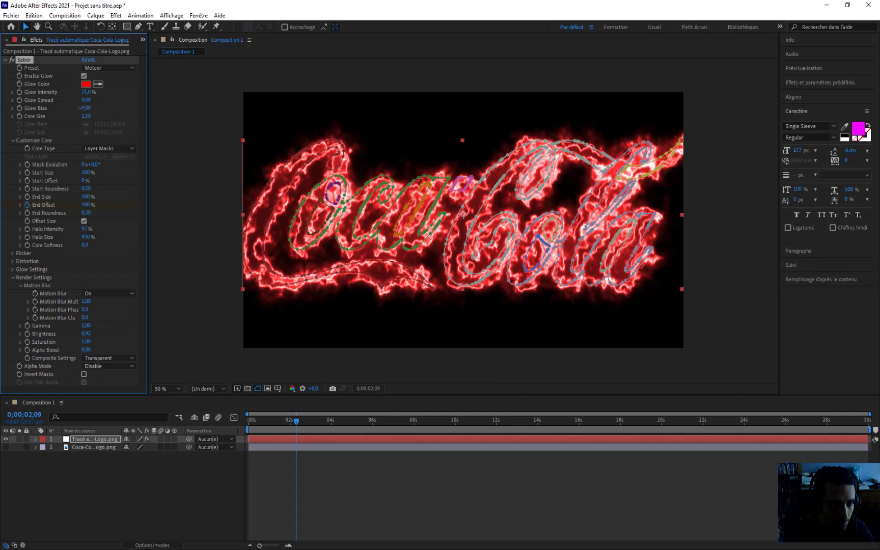
{"action": "mouse_move", "coordinate": [83, 108]}
{"action": "left_mouse_down"}
{"action": "mouse_move", "coordinate": [68, 109]}
{"action": "mouse_move", "coordinate": [95, 109]}
{"action": "mouse_move", "coordinate": [78, 109]}
{"action": "left_mouse_up"}
{"action": "left_click", "coordinate": [175, 161]}
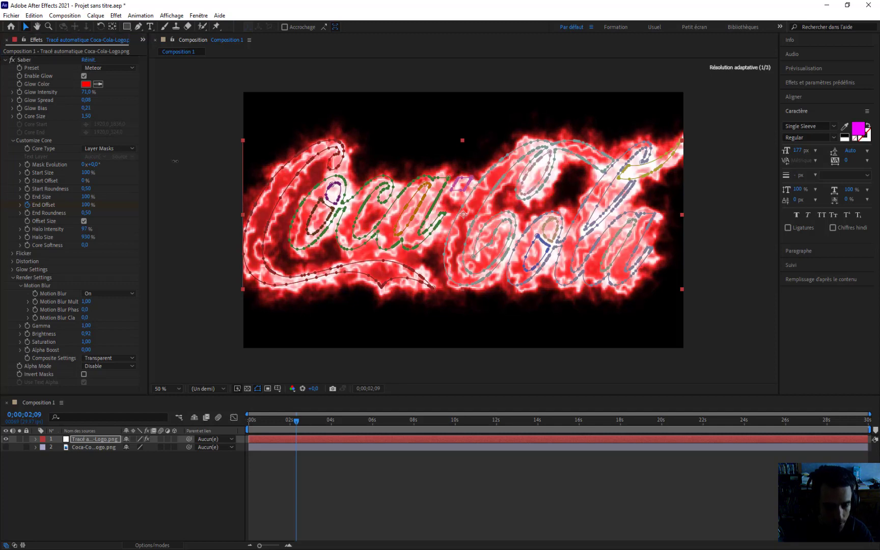
- Apply Saber's Narrow preset to the traced logo with a red glow colour, and deselect the layer
{"action": "left_click", "coordinate": [98, 70]}
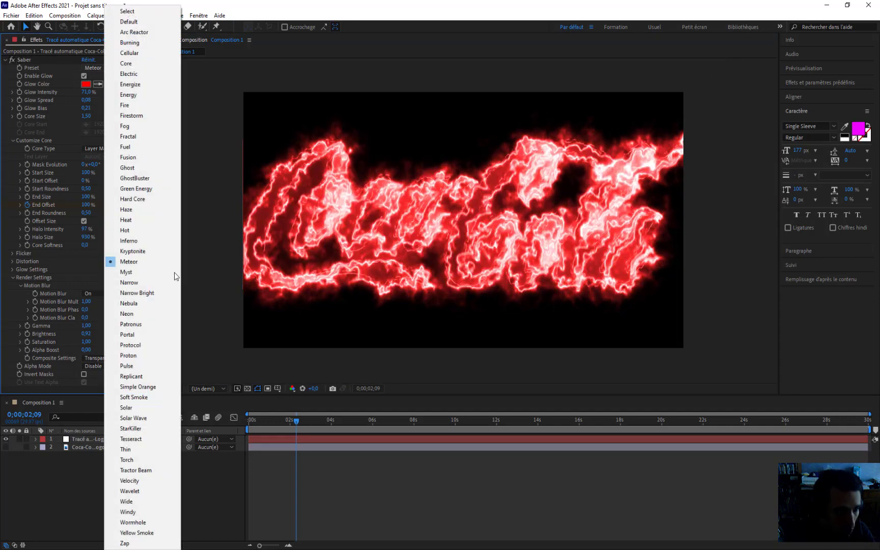
{"action": "left_click", "coordinate": [128, 290]}
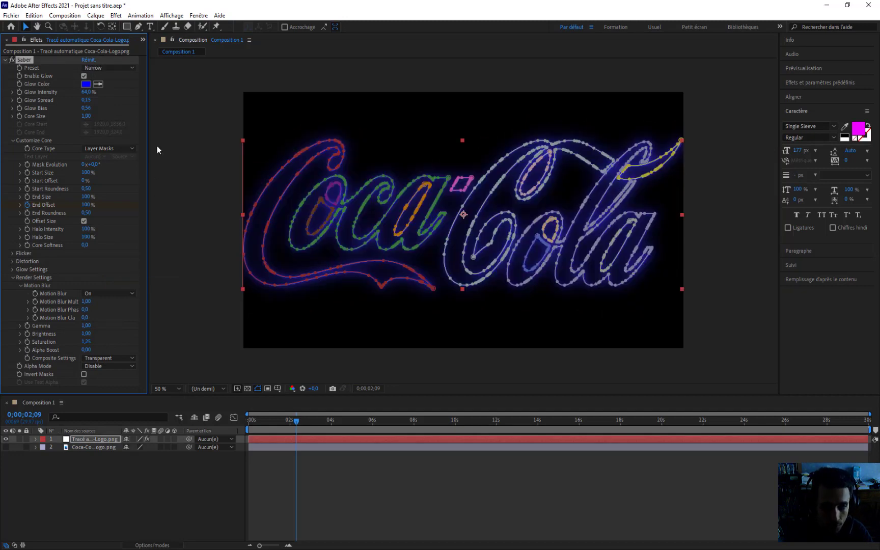
{"action": "left_click", "coordinate": [86, 83]}
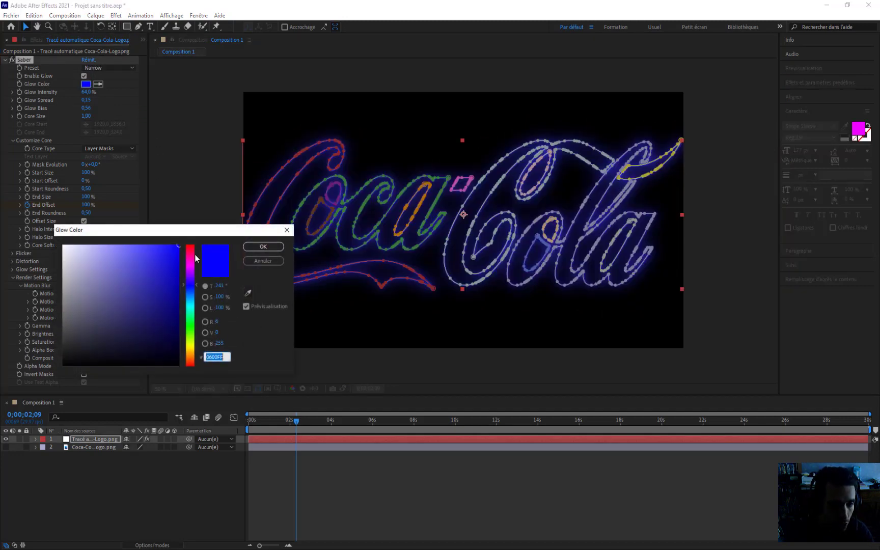
{"action": "left_click_drag", "start_coordinate": [196, 258], "coordinate": [191, 243]}
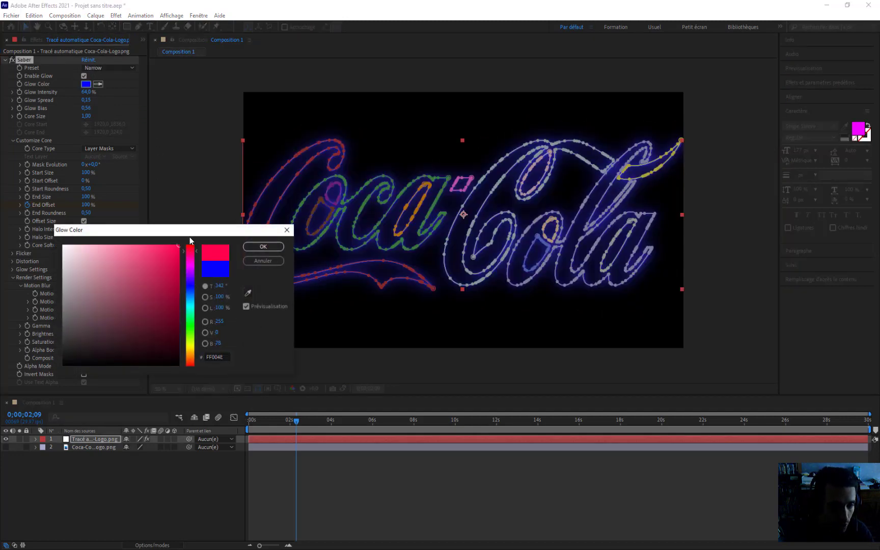
{"action": "left_click", "coordinate": [264, 247]}
{"action": "left_click", "coordinate": [187, 491]}
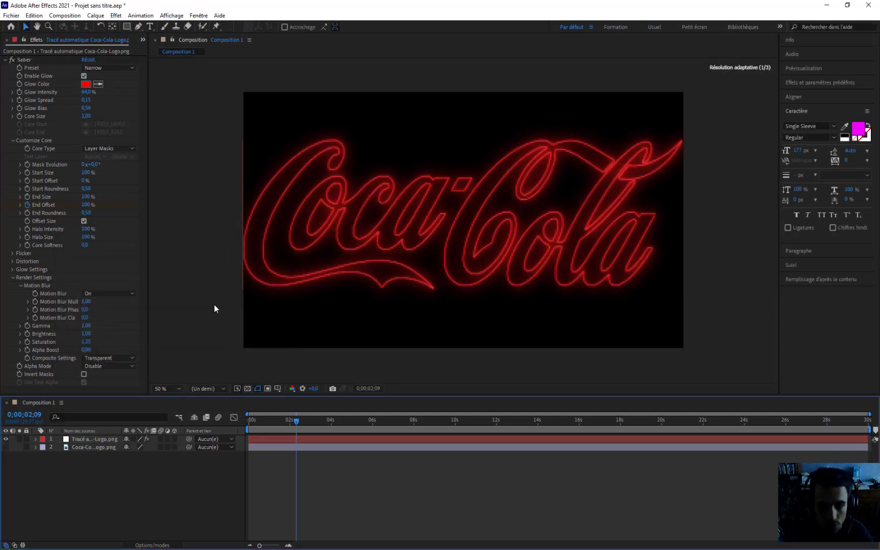
- Try Saber's Neon preset on the traced logo, followed by the Soft Smoke preset, deselecting the layer after each
{"action": "left_click", "coordinate": [106, 68]}
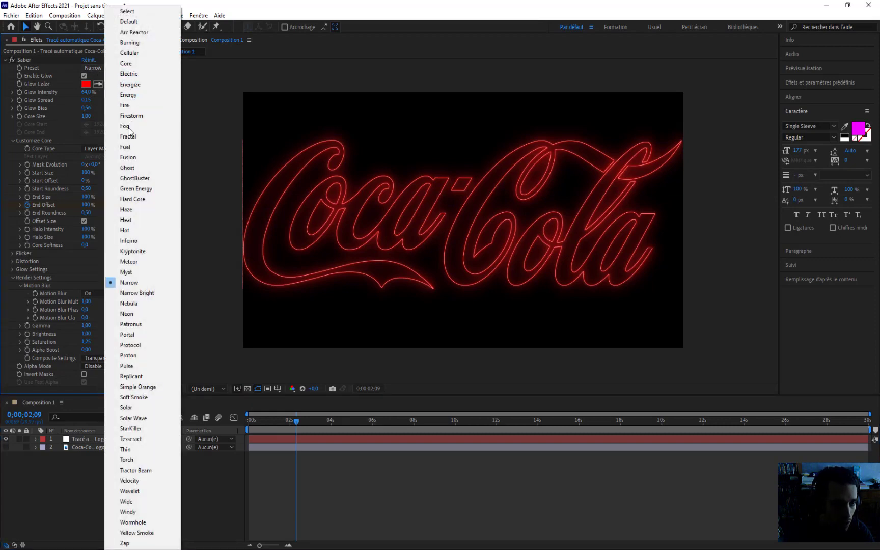
{"action": "left_click", "coordinate": [134, 313]}
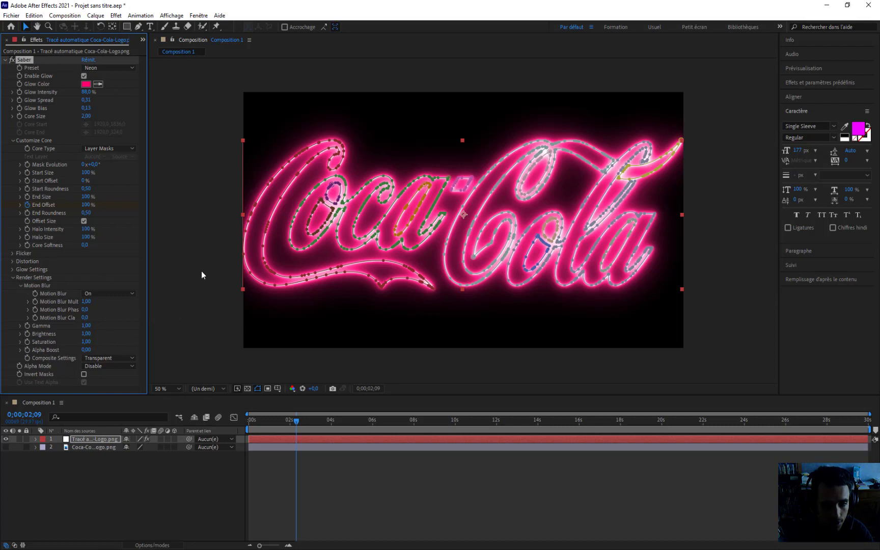
{"action": "left_click", "coordinate": [198, 349]}
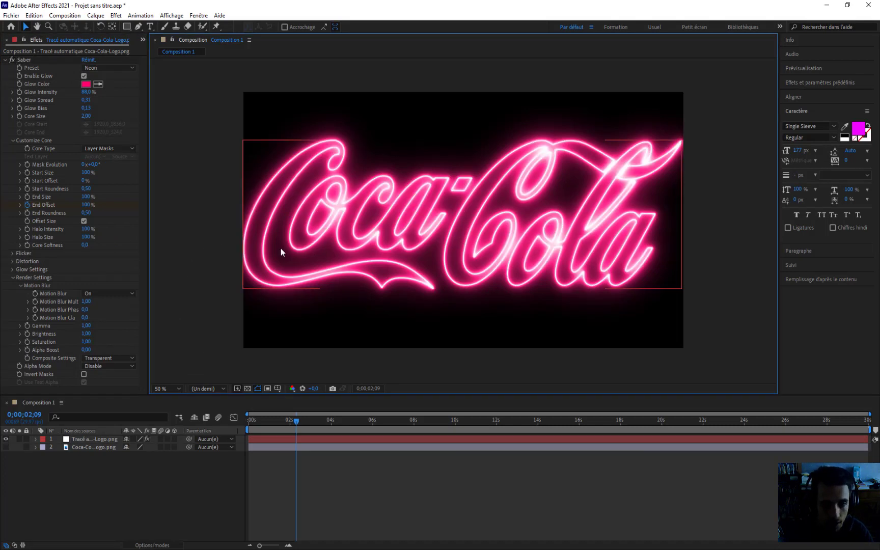
{"action": "left_click", "coordinate": [106, 64]}
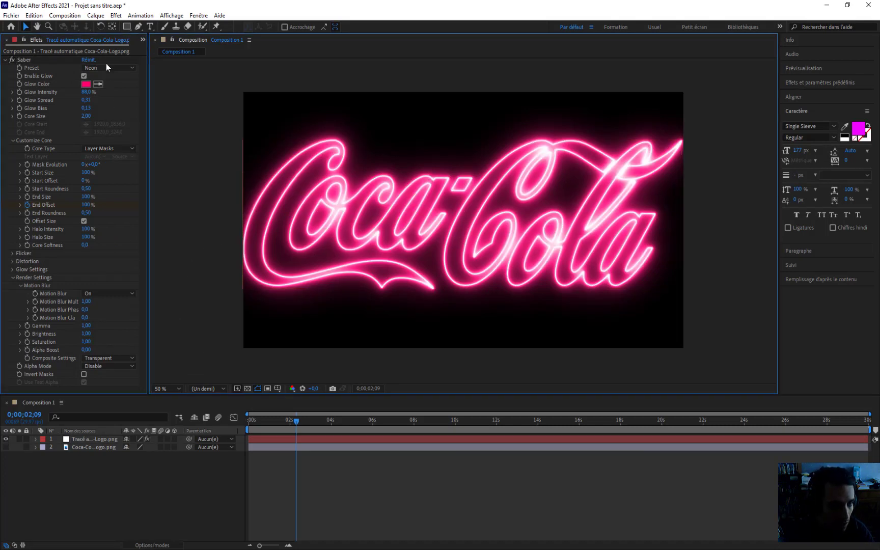
{"action": "left_click", "coordinate": [103, 67]}
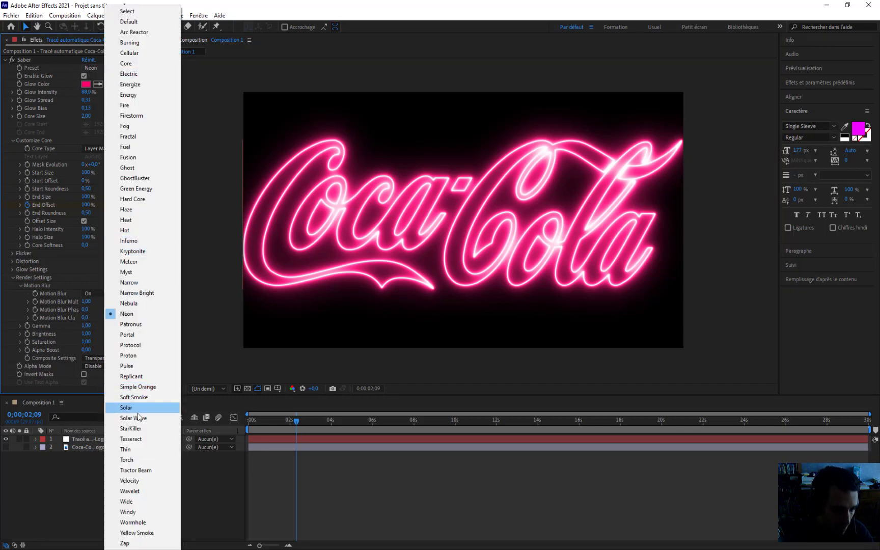
{"action": "left_click", "coordinate": [136, 398]}
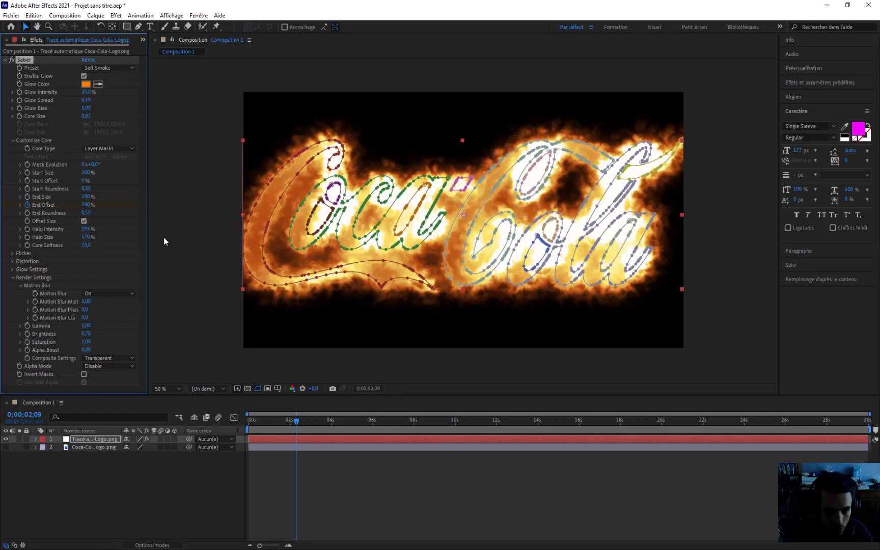
{"action": "left_click", "coordinate": [164, 236]}
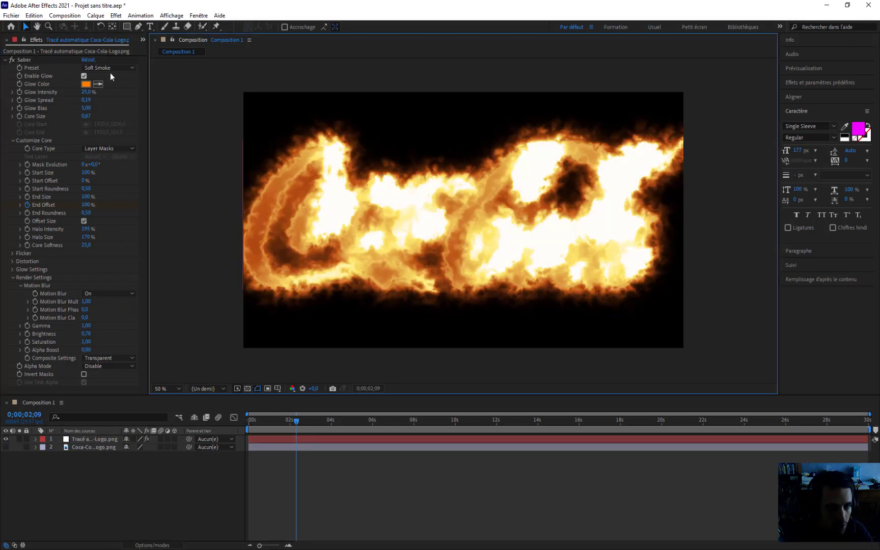
- Apply Saber's Solar Wave preset to the traced logo and deselect the layer
{"action": "left_click", "coordinate": [110, 68]}
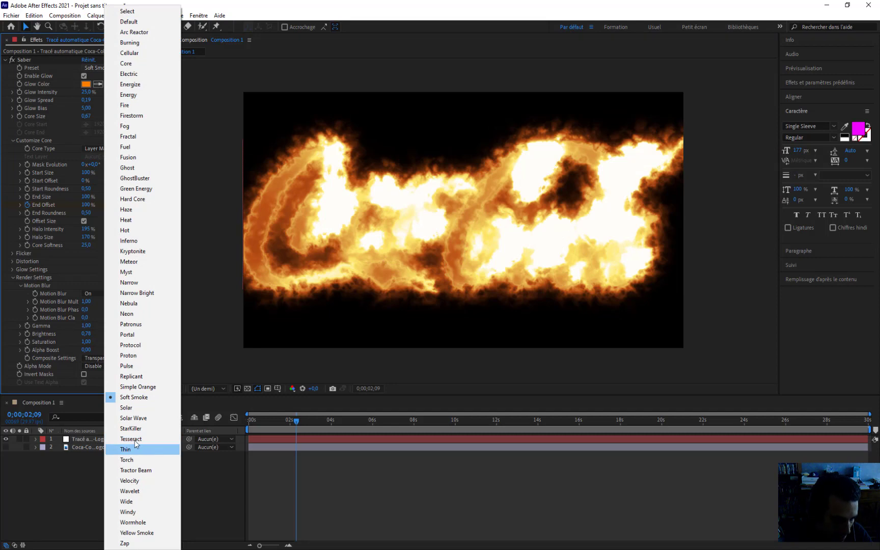
{"action": "left_click", "coordinate": [134, 418]}
{"action": "left_click", "coordinate": [135, 441]}
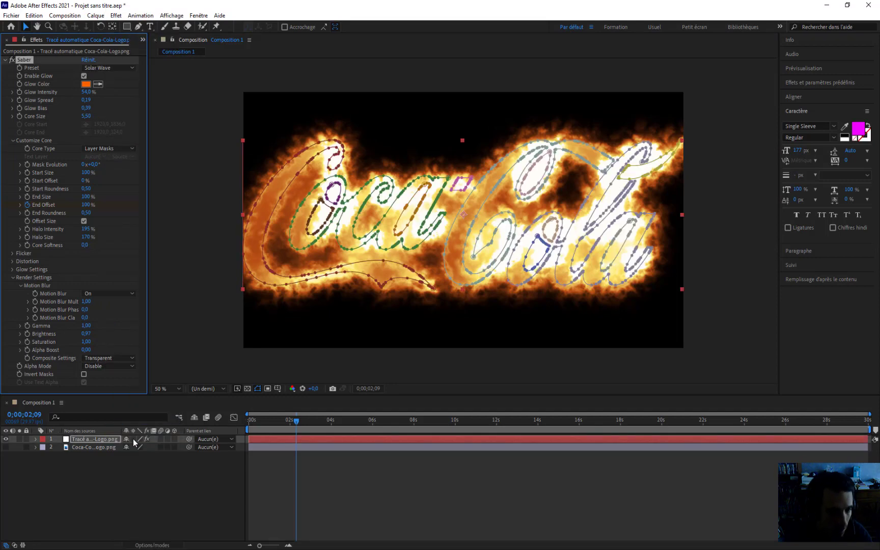
{"action": "left_click", "coordinate": [196, 238]}
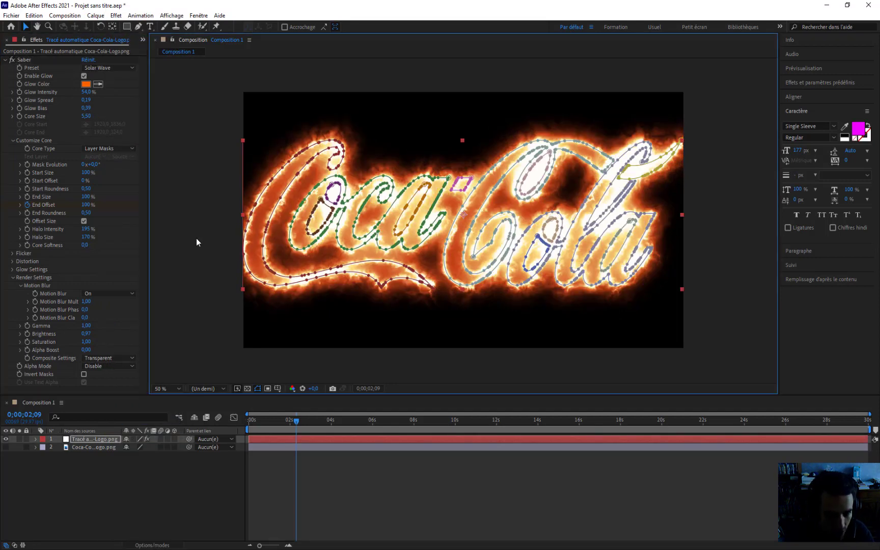
- Change the Solar Wave glow's colour to red, set its Glow Intensity to 29%, and deselect the traced logo layer
{"action": "left_click", "coordinate": [86, 84]}
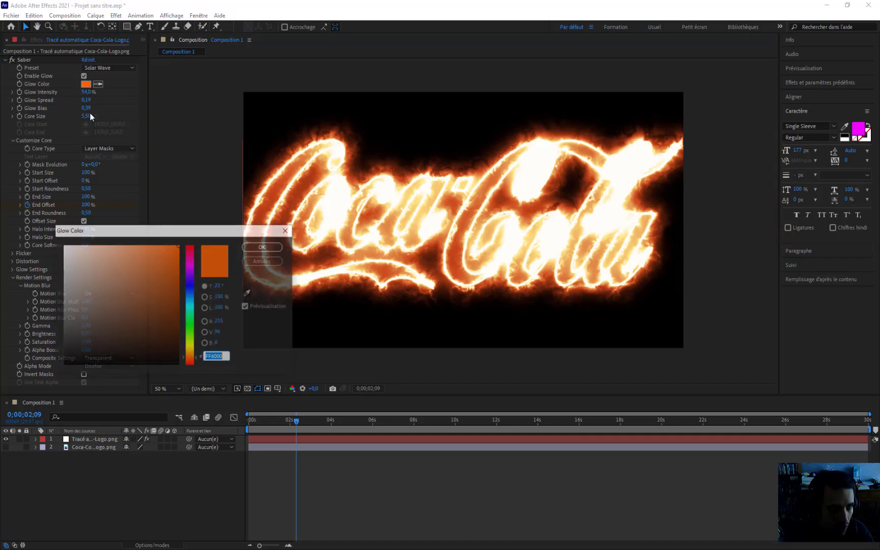
{"action": "left_click", "coordinate": [191, 248]}
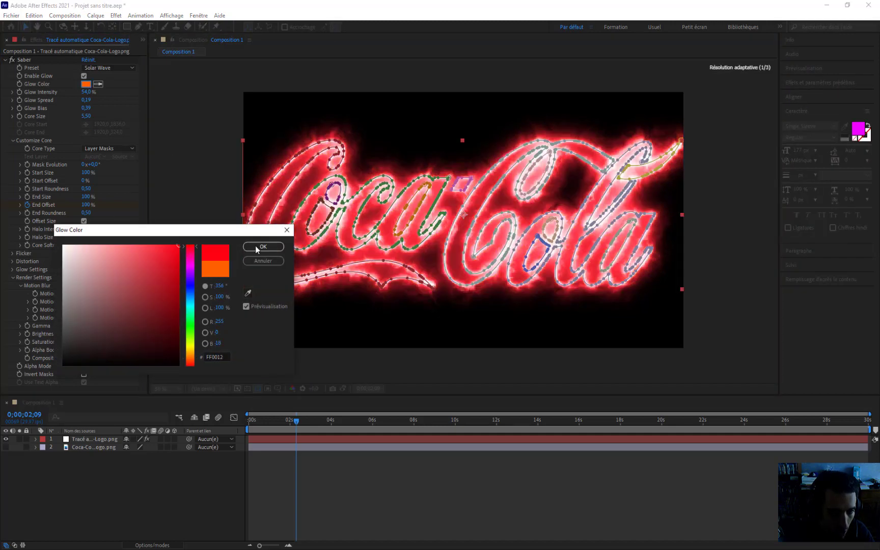
{"action": "left_click", "coordinate": [259, 247]}
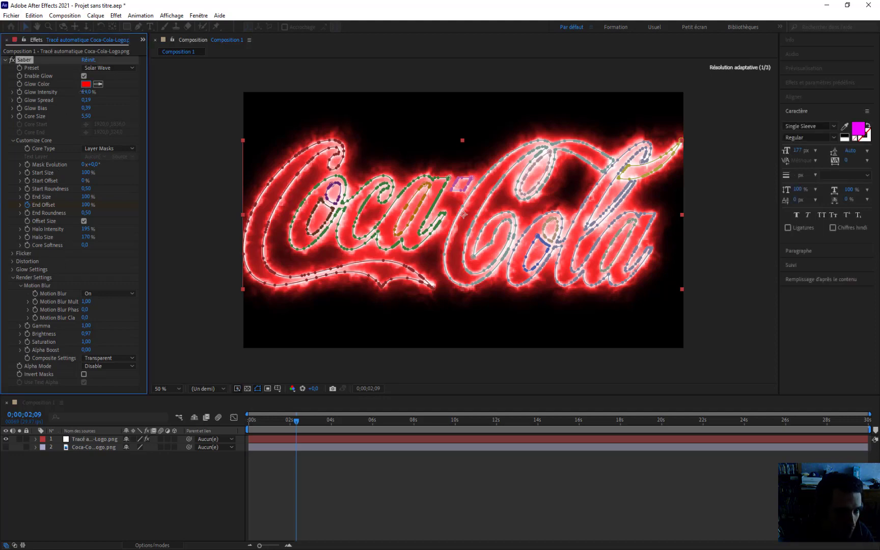
{"action": "left_click_drag", "start_coordinate": [78, 91], "coordinate": [71, 92]}
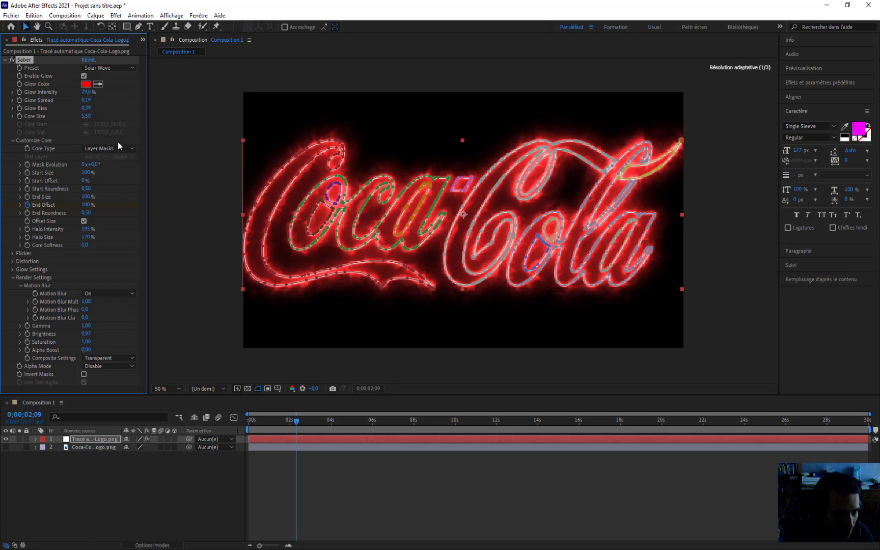
{"action": "left_click", "coordinate": [202, 267]}
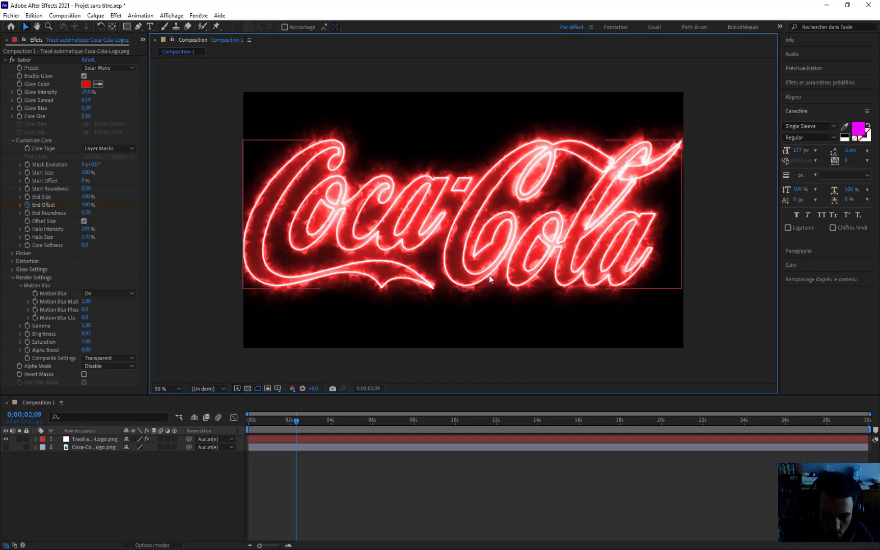
- Return Saber to its Default preset on the traced logo and set the Glow Intensity to 31%
{"action": "left_click", "coordinate": [105, 74]}
{"action": "left_click", "coordinate": [138, 23]}
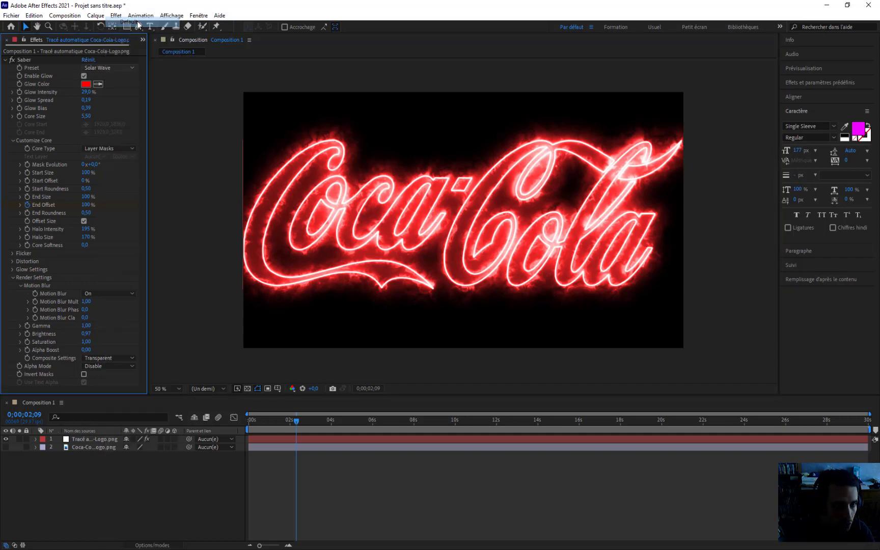
{"action": "left_click", "coordinate": [266, 171]}
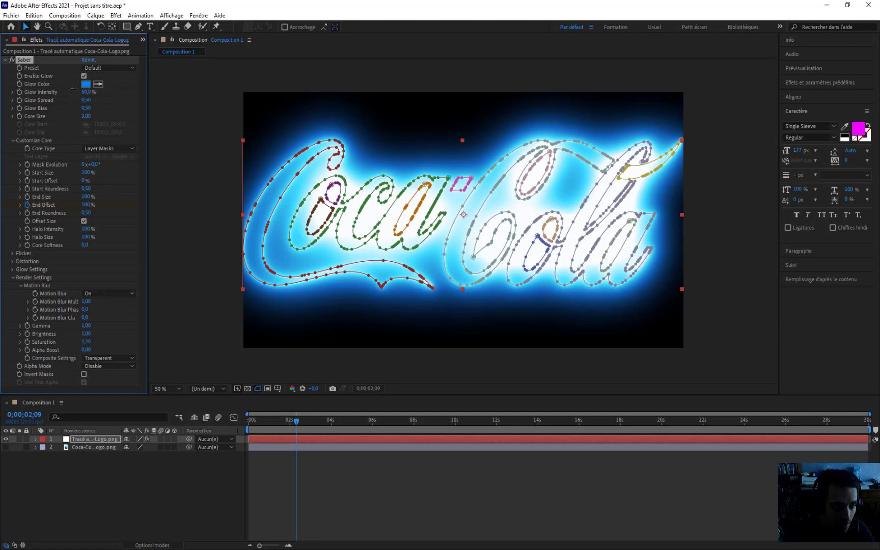
{"action": "left_click_drag", "start_coordinate": [68, 89], "coordinate": [80, 92]}
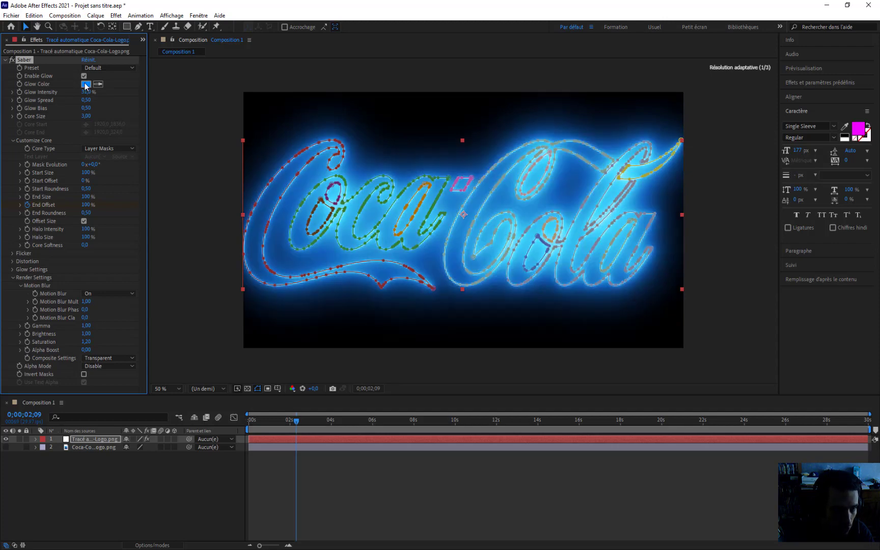
- Set the Default preset's glow colour to pure red FF0000 and deselect the traced logo layer
{"action": "left_click", "coordinate": [85, 84]}
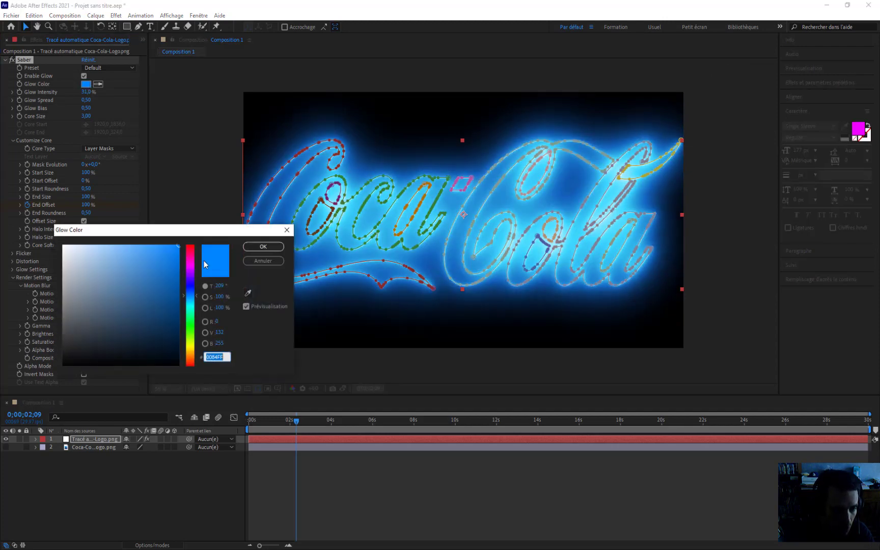
{"action": "left_click", "coordinate": [190, 248]}
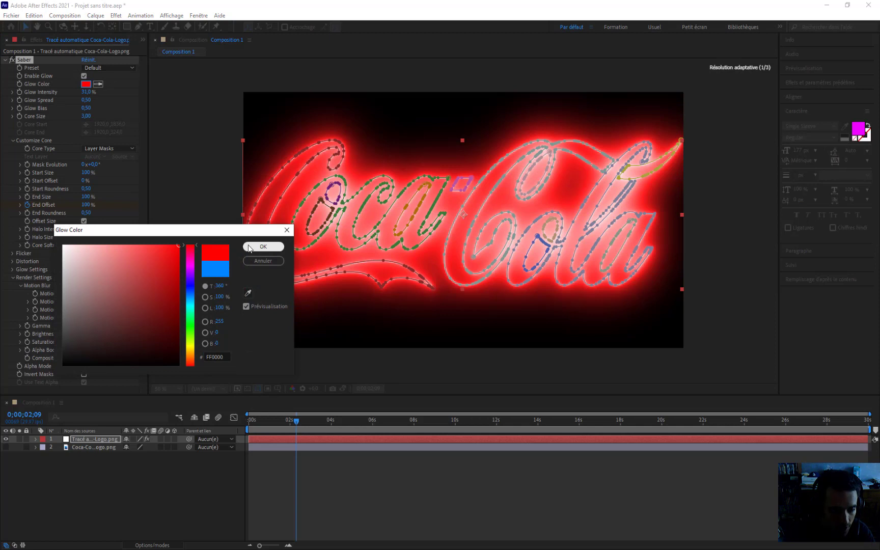
{"action": "left_click", "coordinate": [245, 248]}
{"action": "left_click", "coordinate": [209, 243]}
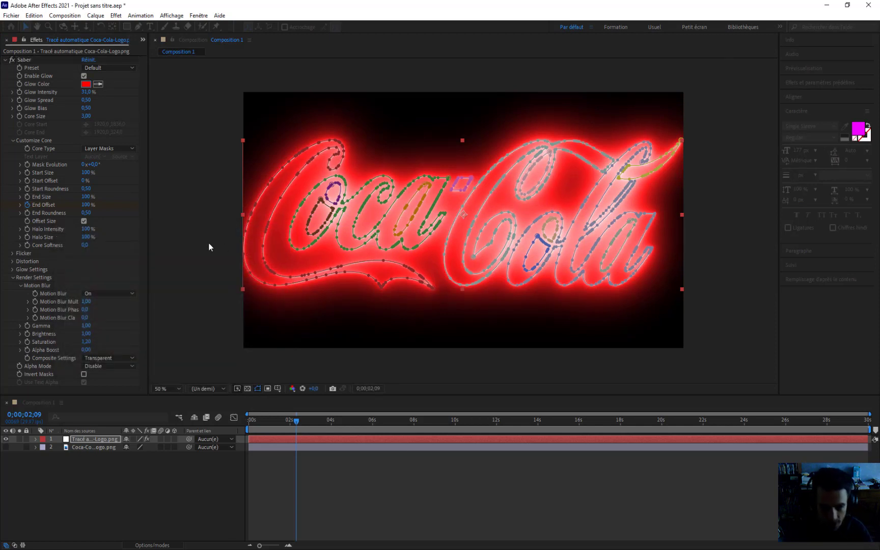